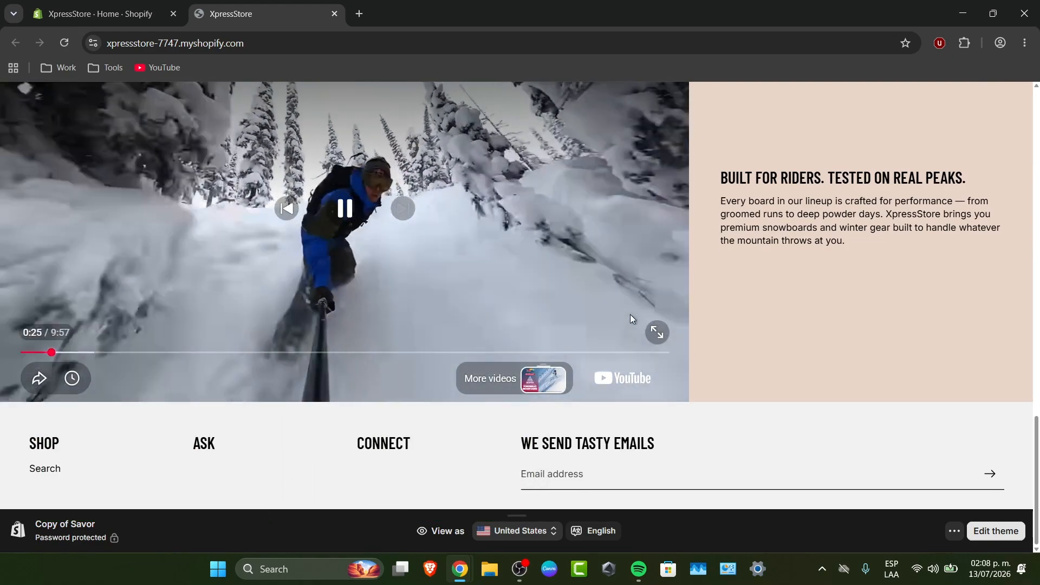
Switch to the store's Shopify admin home and dismiss the Shopify Editions Spring '26 card
scroll(629, 314, up, 15)
click(100, 13)
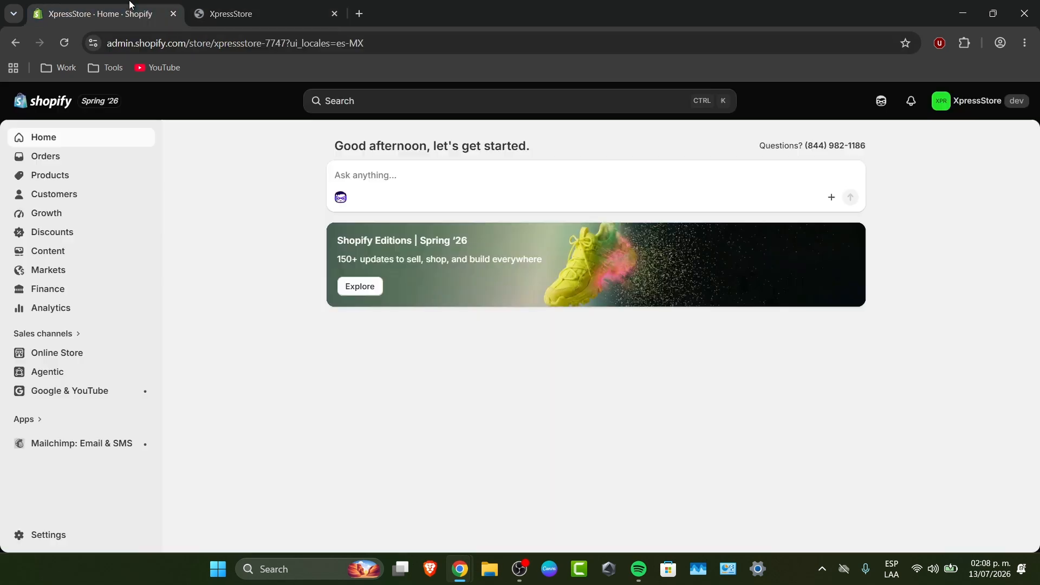
click(844, 243)
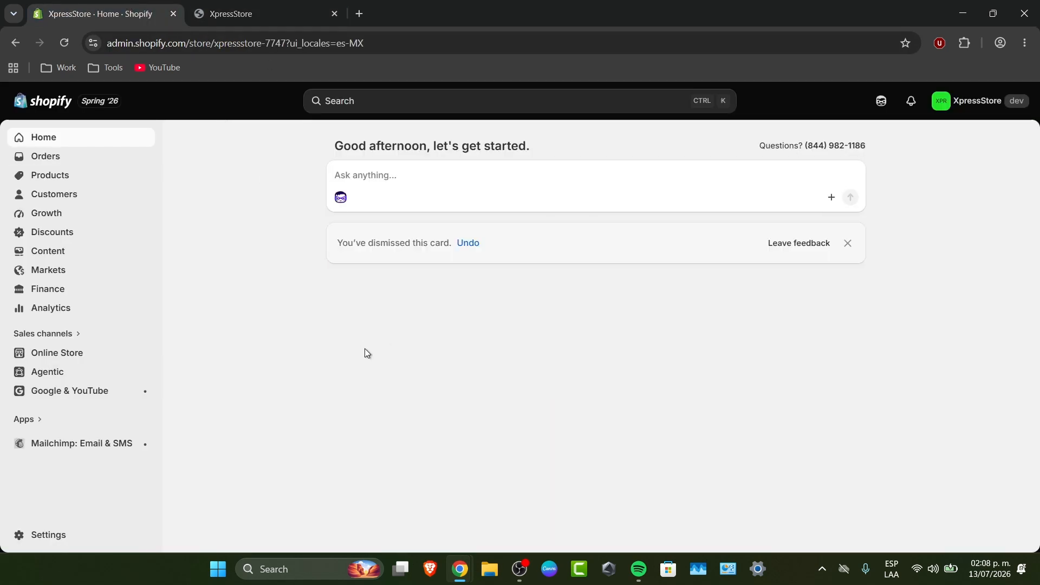
Search the apps for "quantity breaks" and continue the search in the Shopify App Store
click(36, 418)
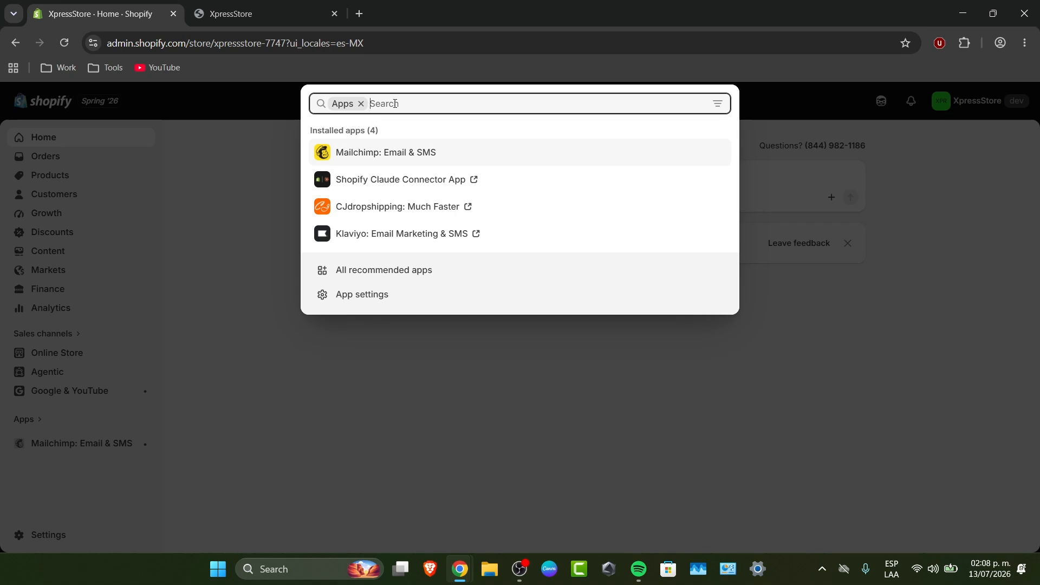
text(quant)
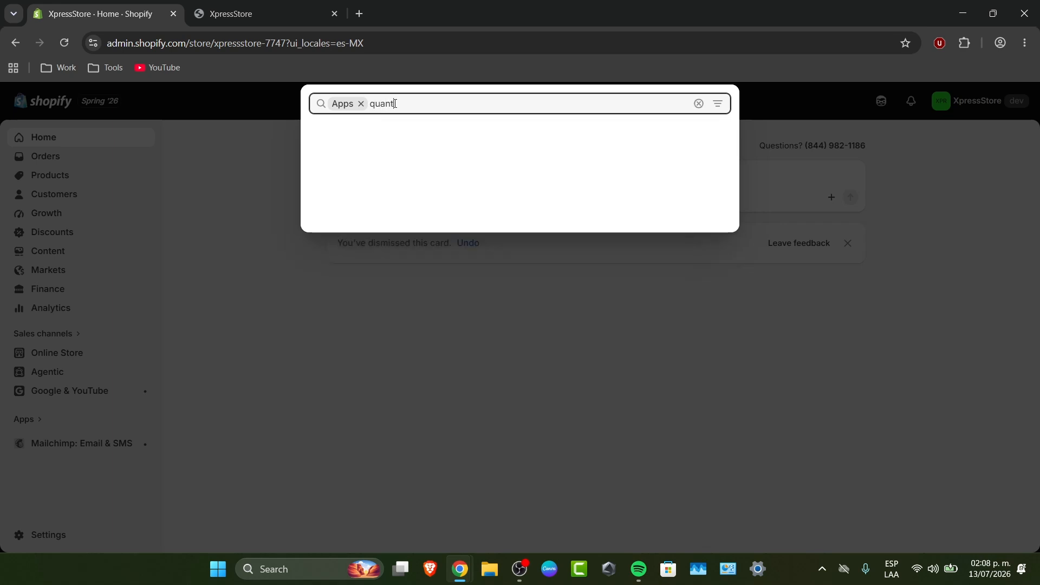
text(ity breaks)
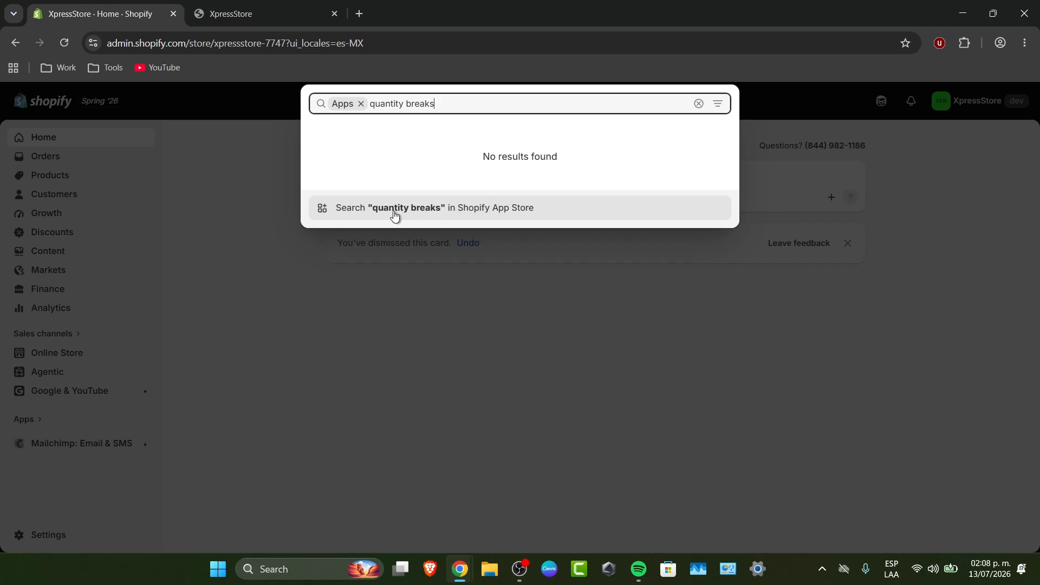
click(418, 218)
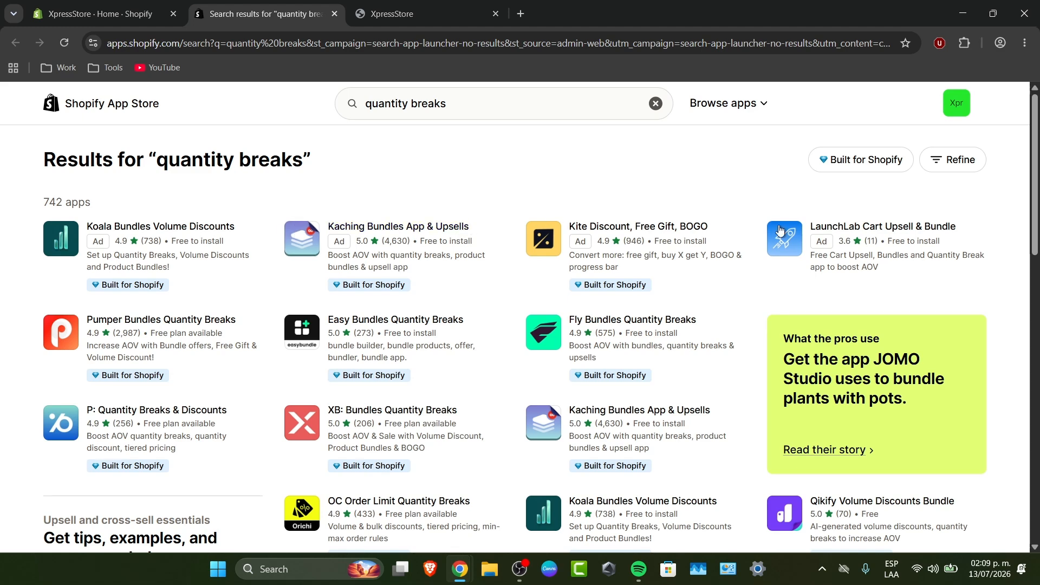
Open the Easy Bundles Quantity Breaks listing, check its pricing, and install the app on the store
scroll(674, 293, down, 1)
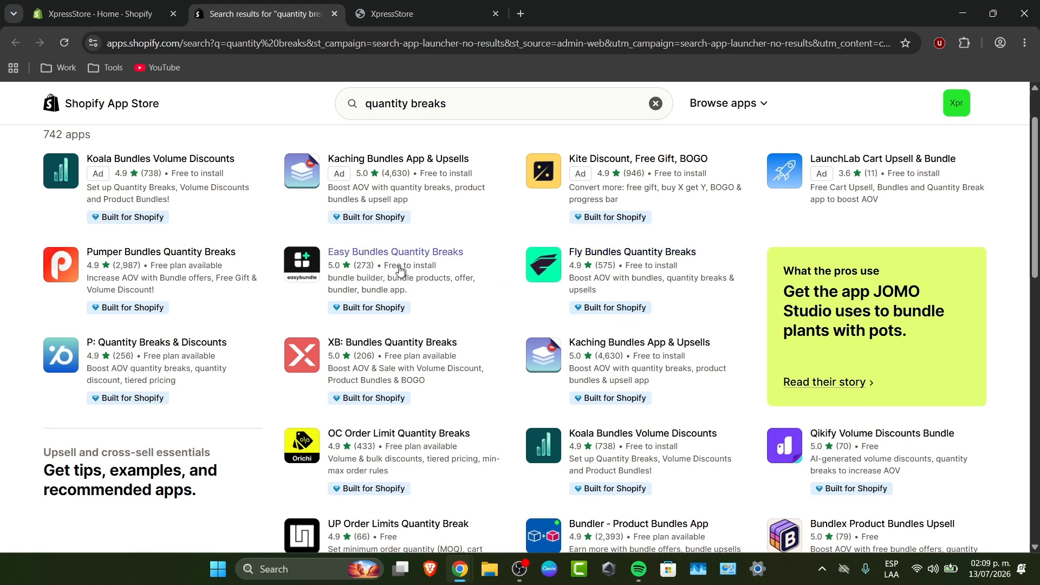
click(358, 271)
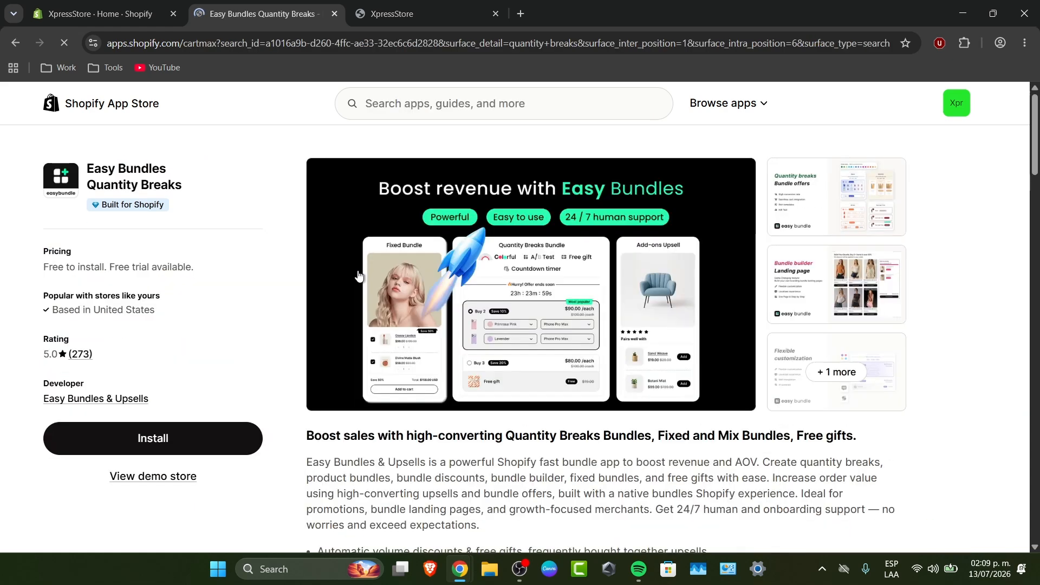
drag(49, 268, 111, 271)
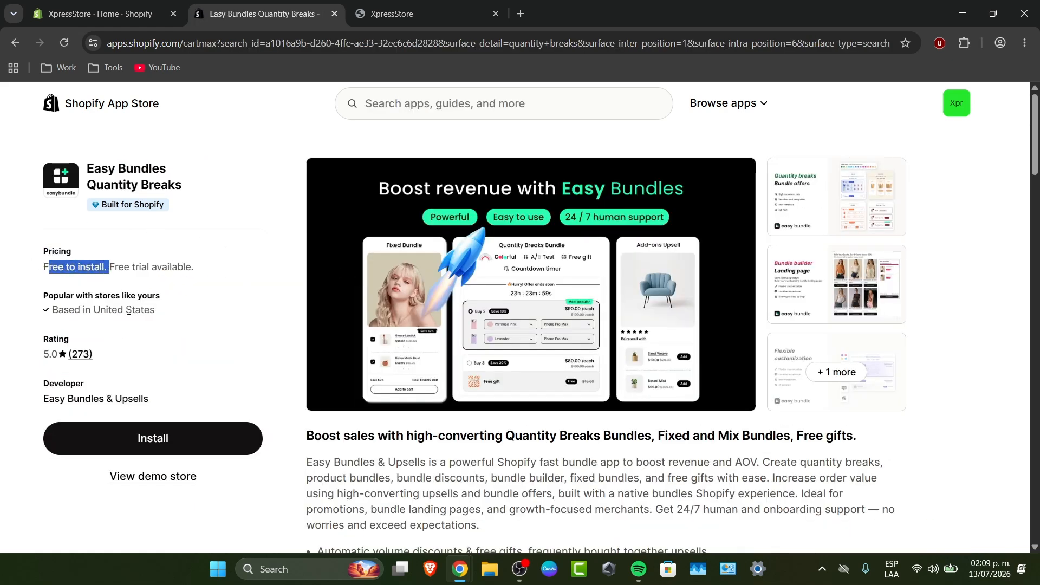
click(136, 436)
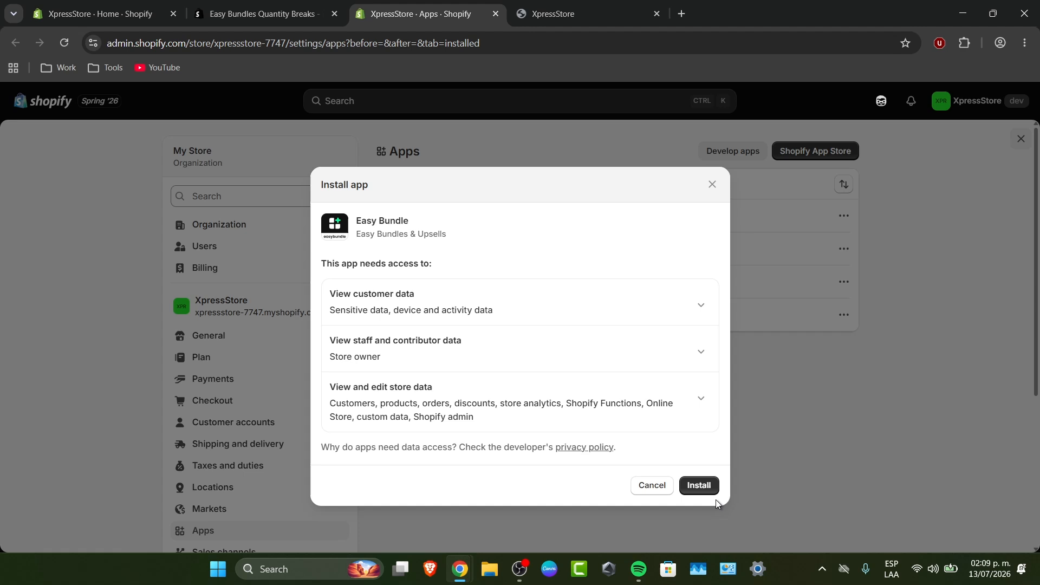
click(712, 489)
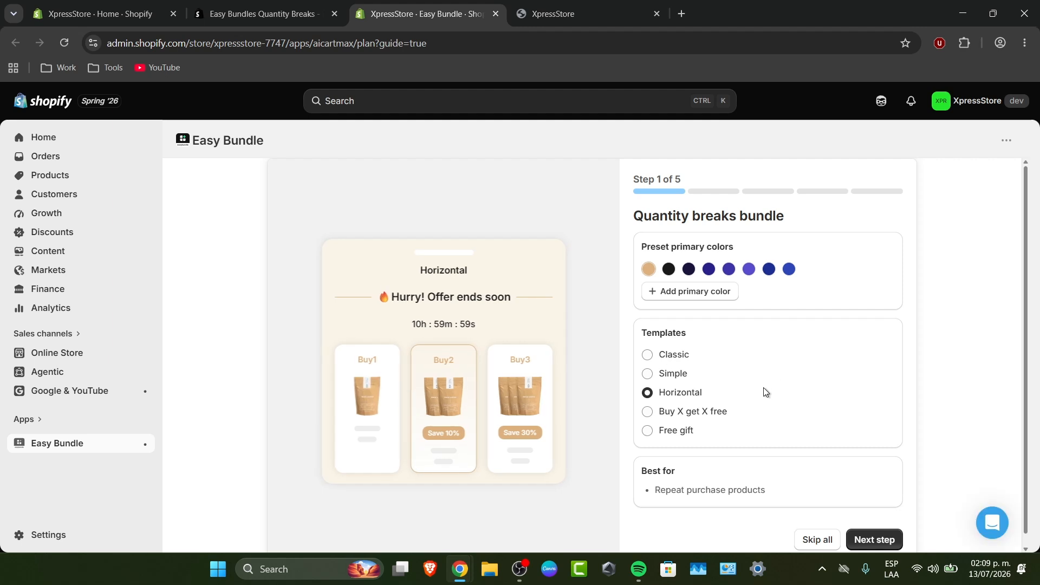
Try several preset primary colors for the quantity breaks bundle and choose the dark blue second from the end
scroll(611, 310, down, 1)
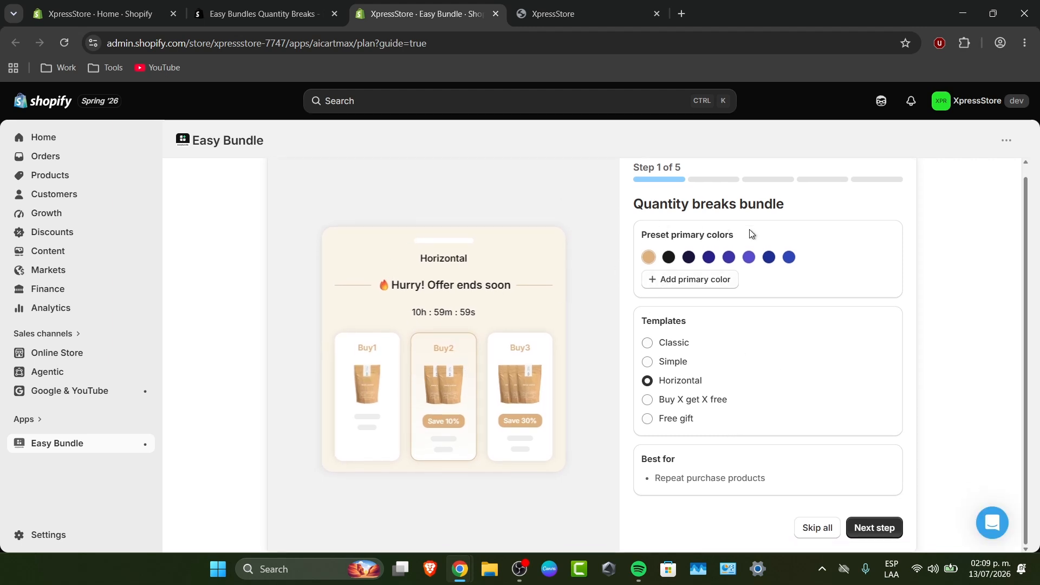
click(670, 263)
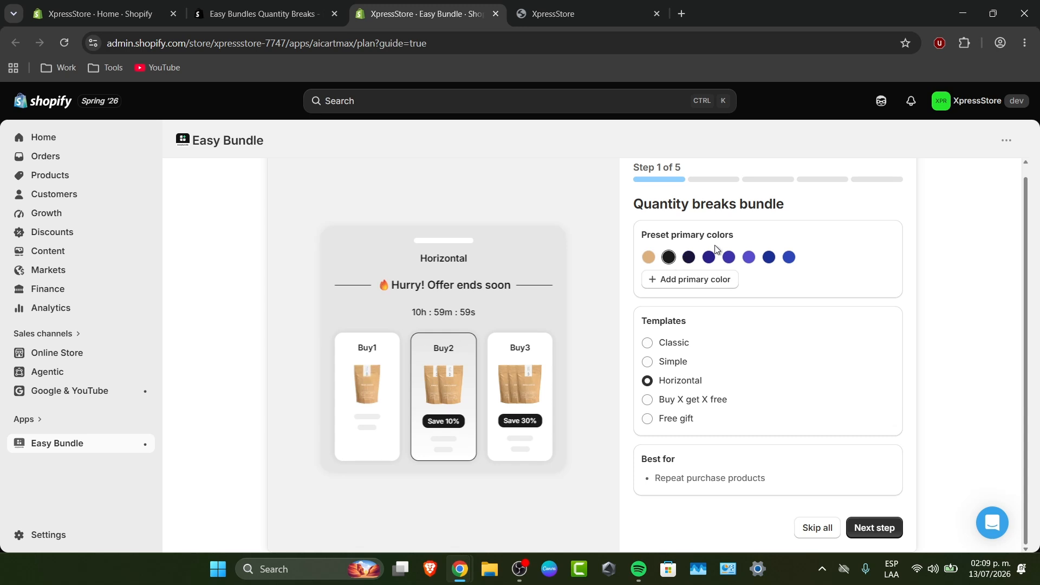
click(694, 260)
click(712, 257)
click(731, 257)
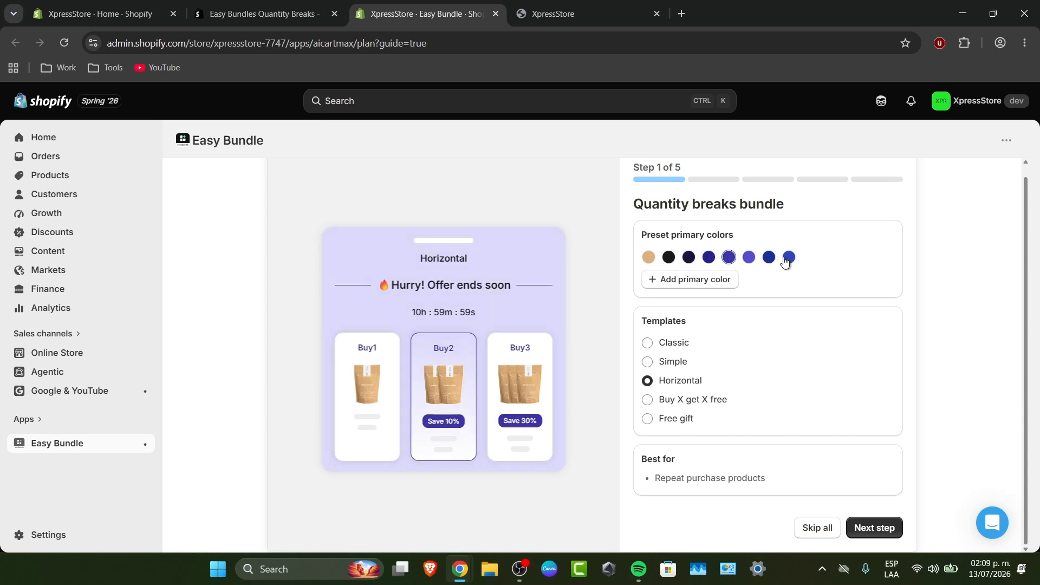
click(784, 260)
click(768, 260)
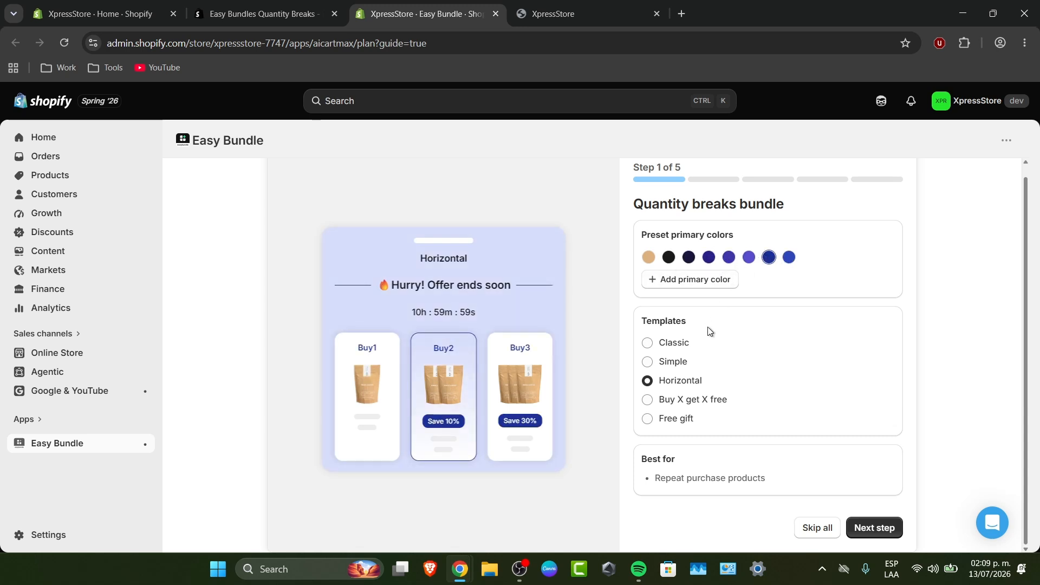
Preview the Simple, Classic, Buy X get X free and Free gift bundle templates, and settle on Horizontal
click(651, 362)
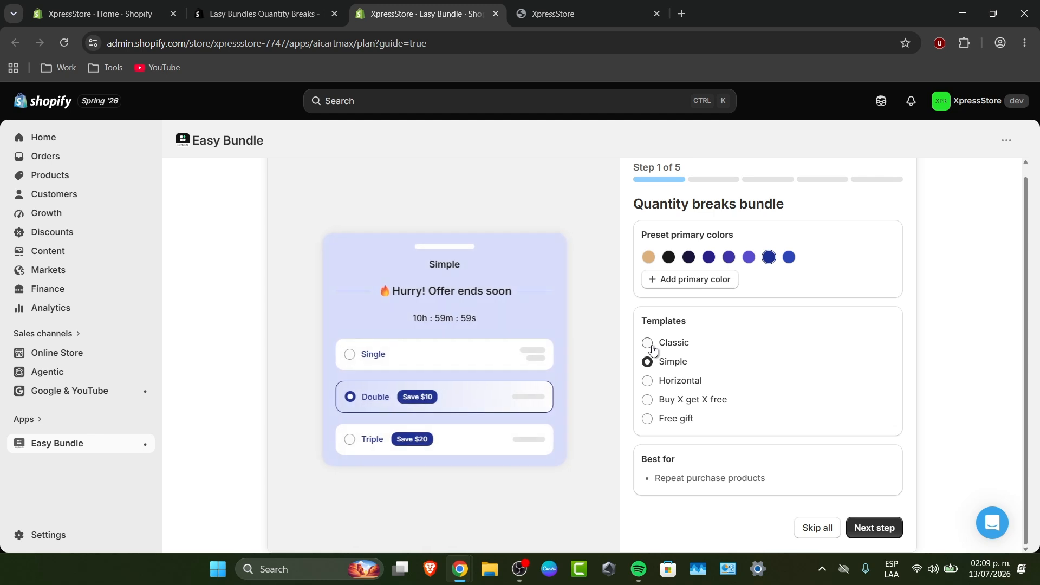
click(650, 345)
click(648, 400)
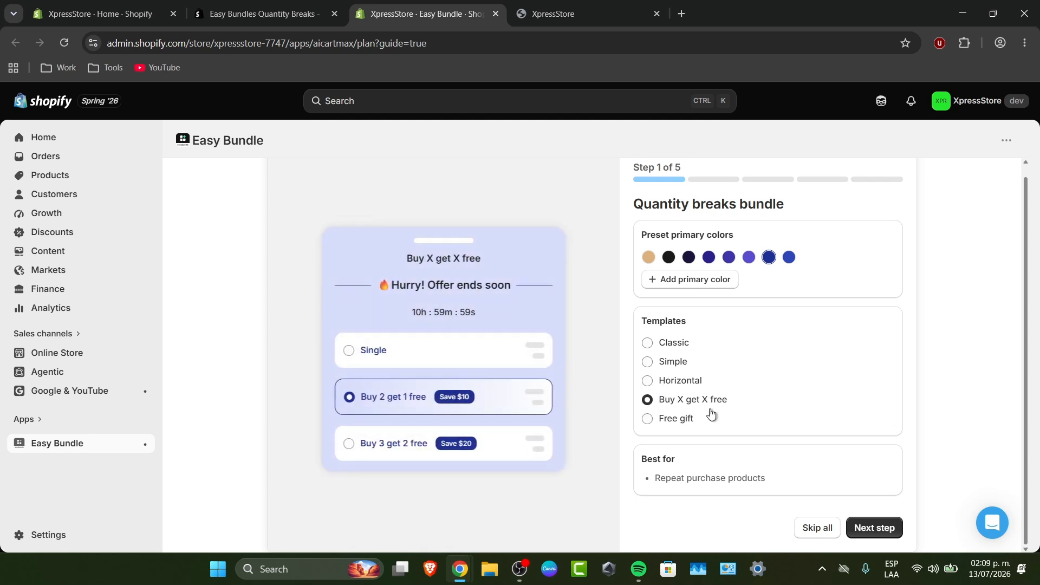
click(668, 425)
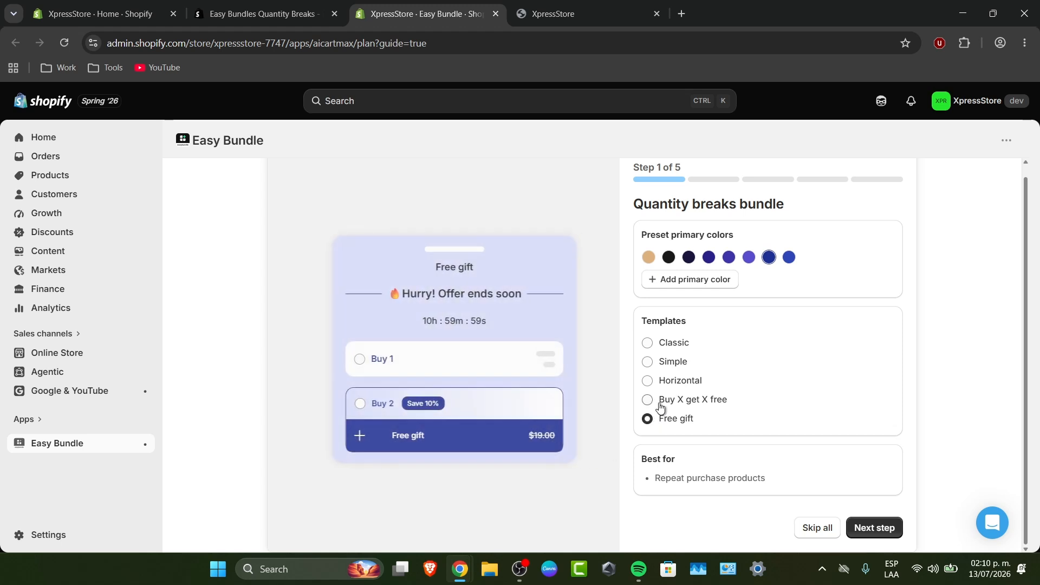
click(665, 404)
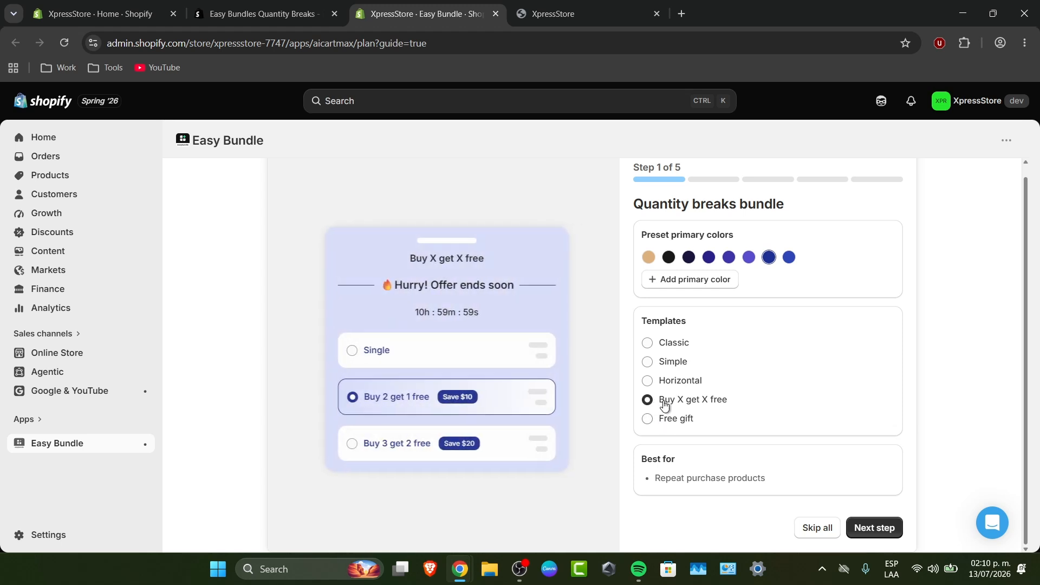
click(679, 364)
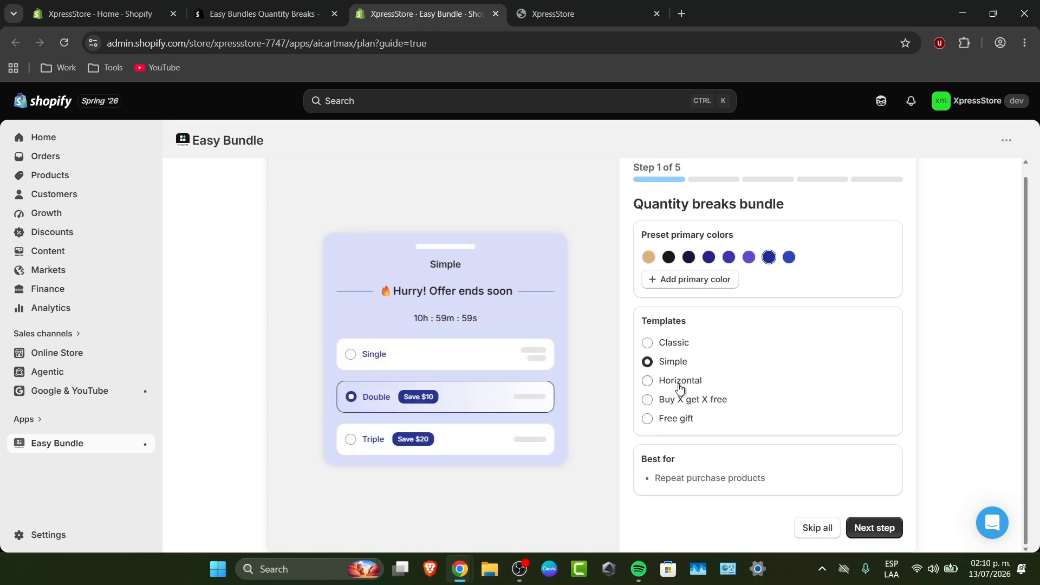
click(666, 381)
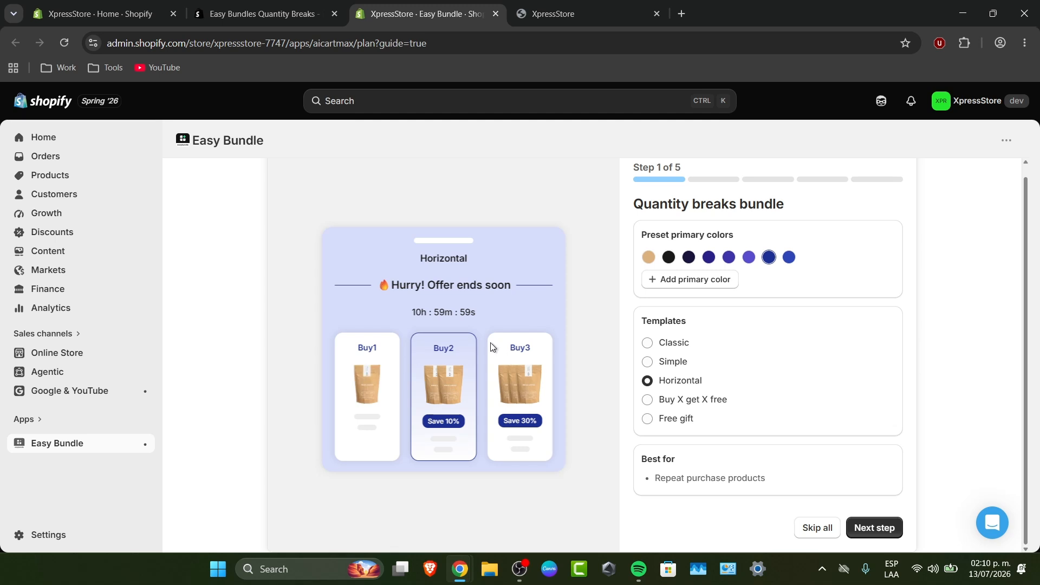
Advance through the remaining Easy Bundle onboarding steps to the plan selection
click(872, 527)
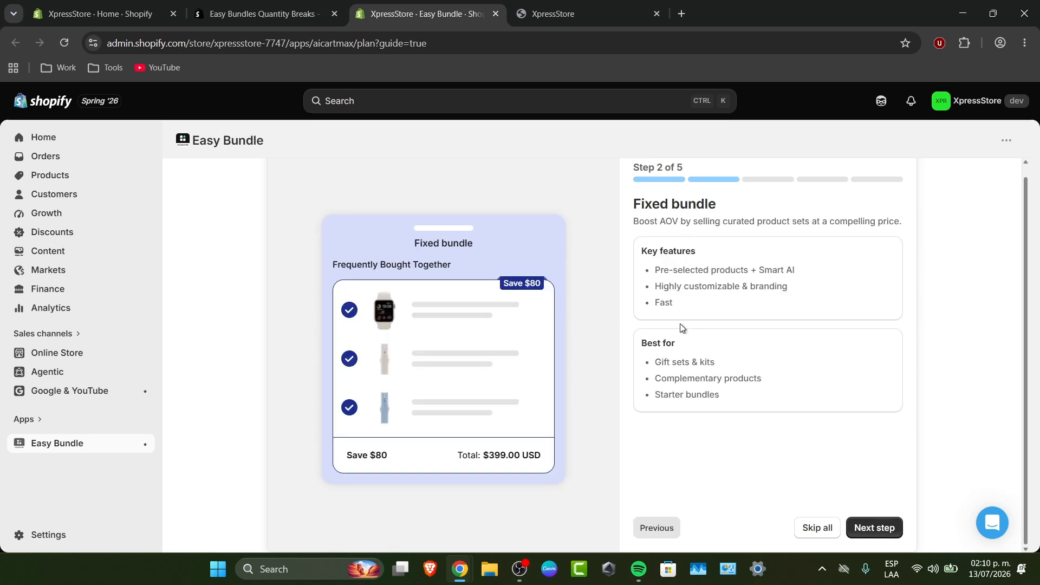
click(869, 532)
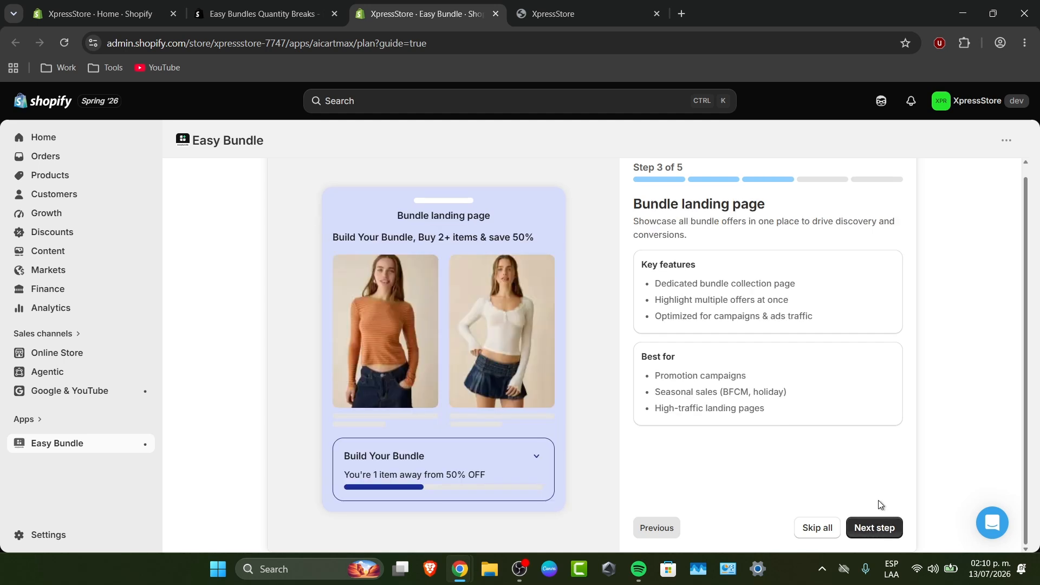
click(888, 538)
click(888, 538)
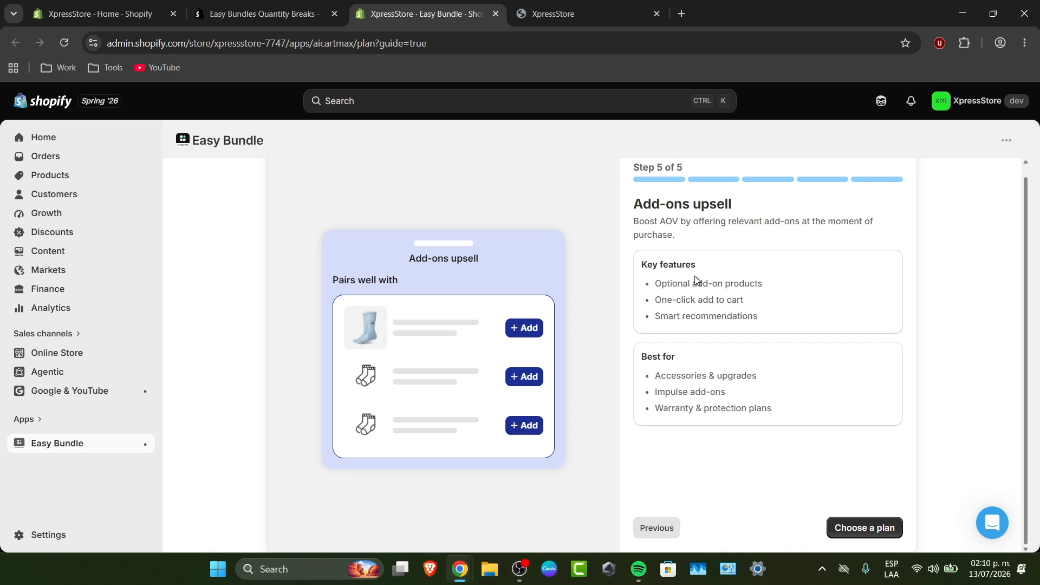
click(848, 527)
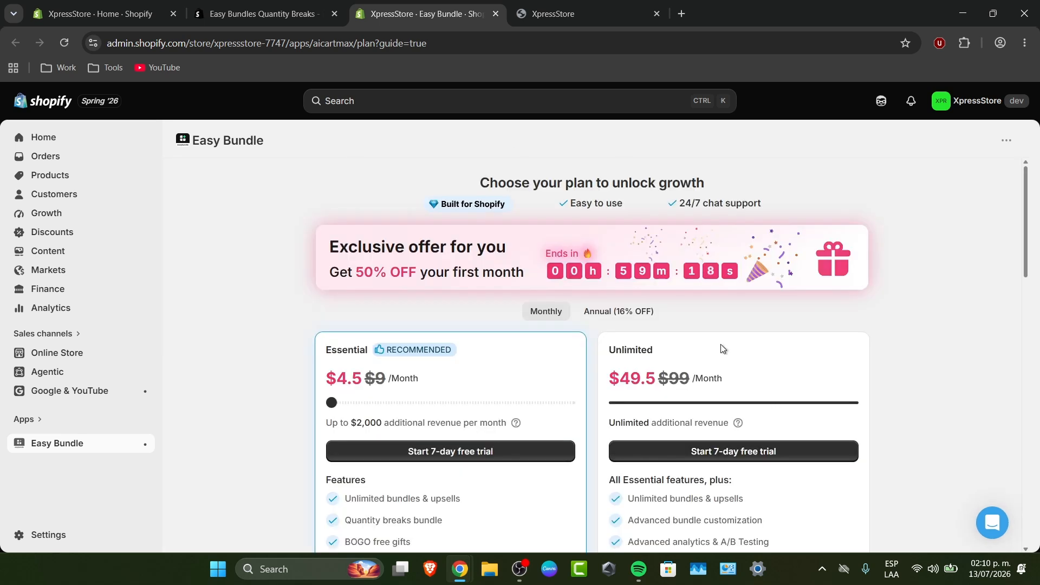
Choose the Free plan for Easy Bundle and review the app spending limit on the subscription approval page
scroll(722, 348, down, 3)
scroll(722, 348, down, 10)
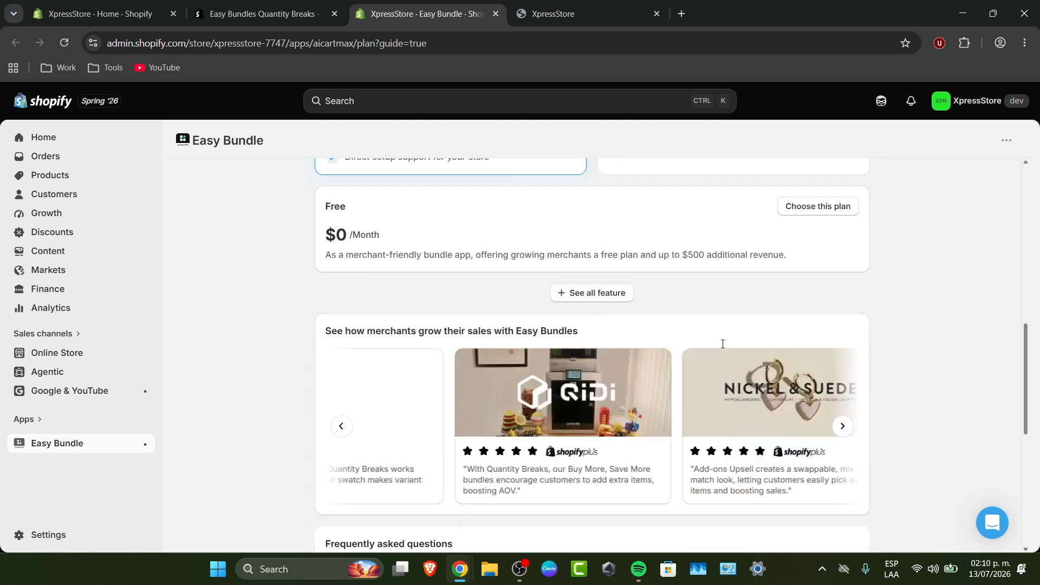
scroll(722, 349, up, 2)
click(854, 216)
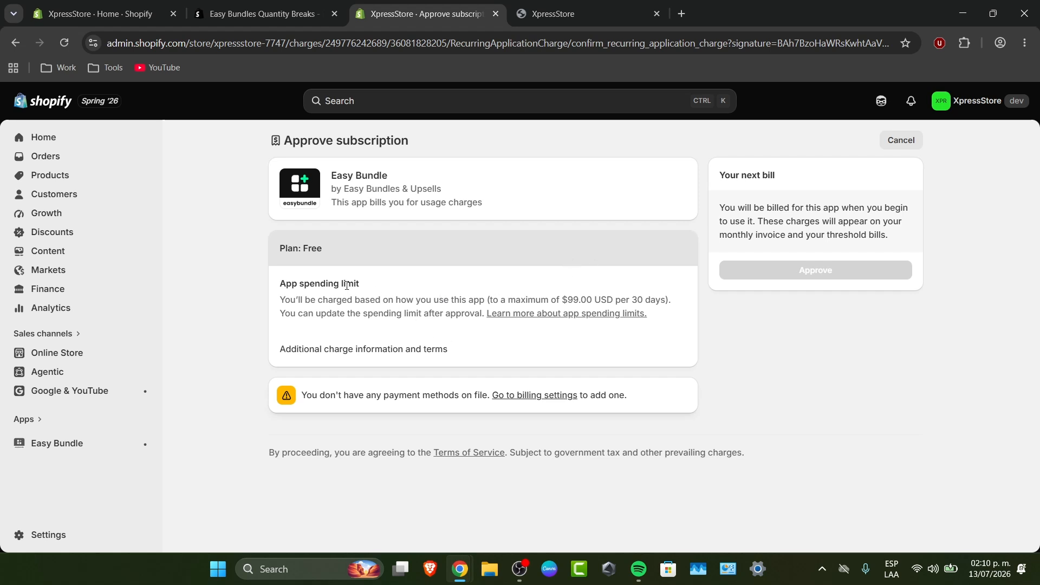
drag(291, 284, 353, 283)
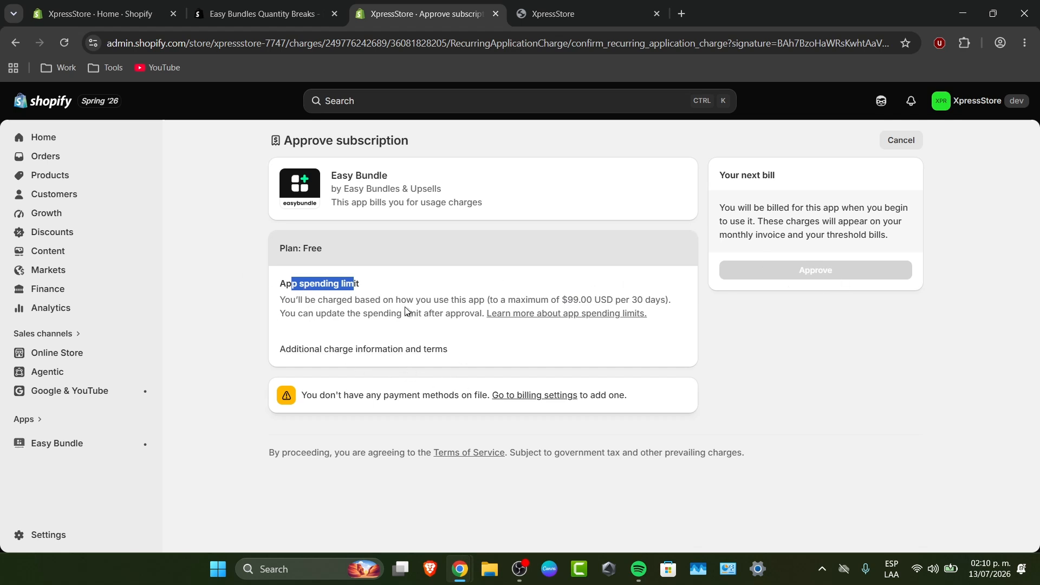
click(726, 244)
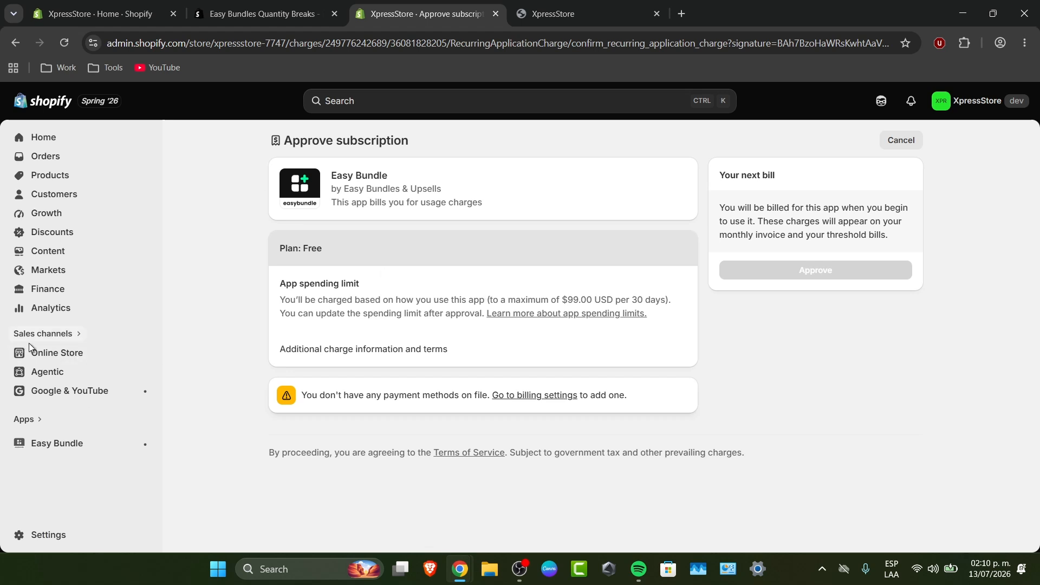
From the Online Store page, send the AI assistant the request "Create a quantity break for Buy X product and get Y product with a special discount."
click(69, 356)
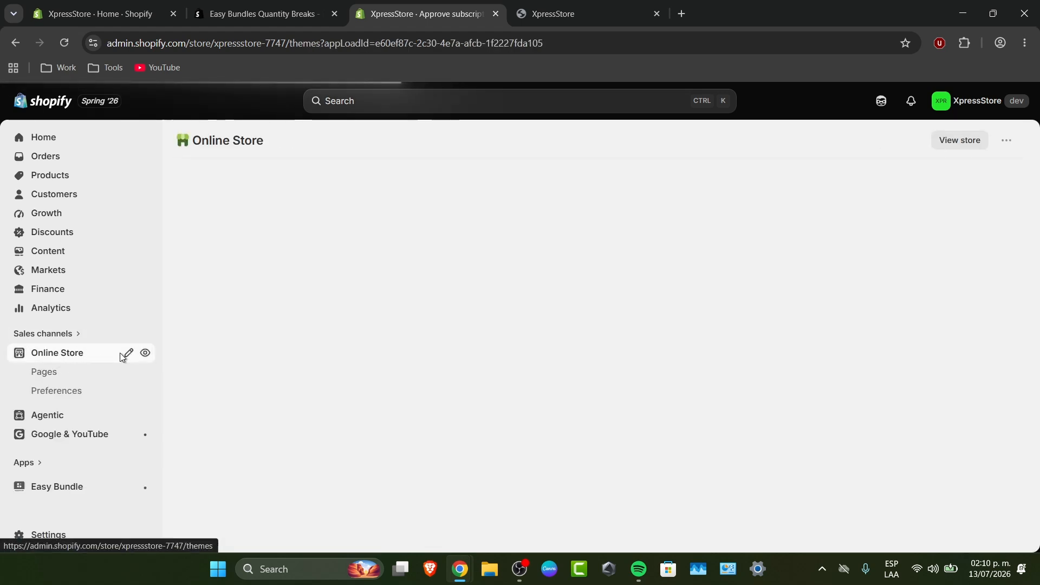
click(881, 101)
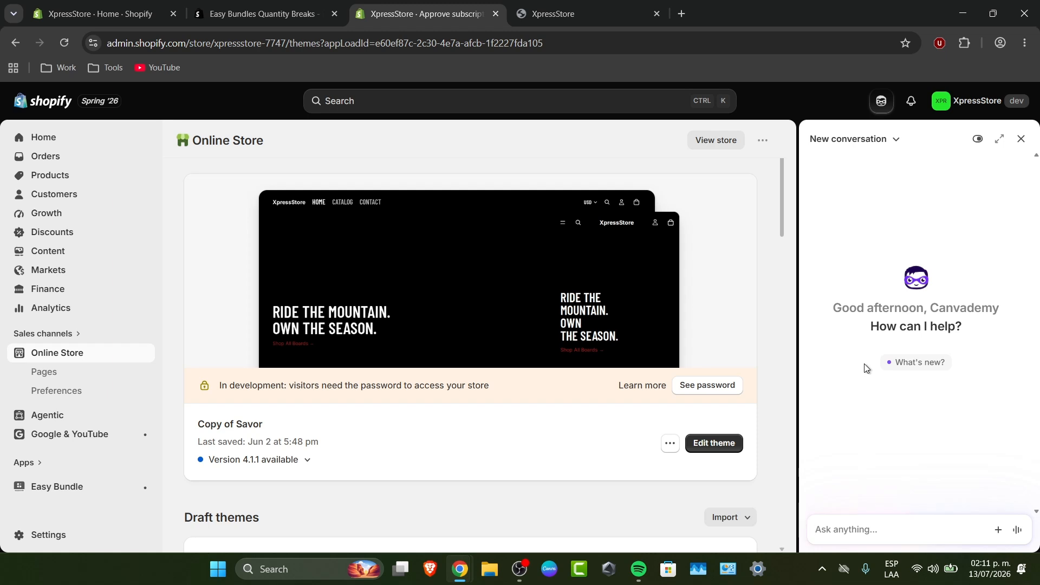
click(908, 516)
text(Creat)
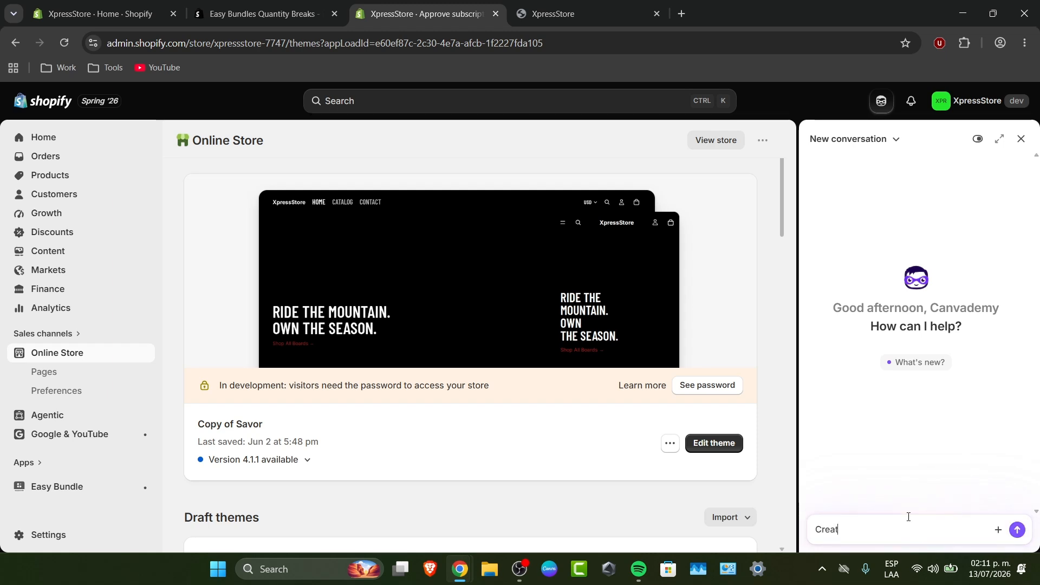
text(e a qua)
text(ntity break )
text(for )
text(Buy)
key(BackSpace)
text(uy X prod)
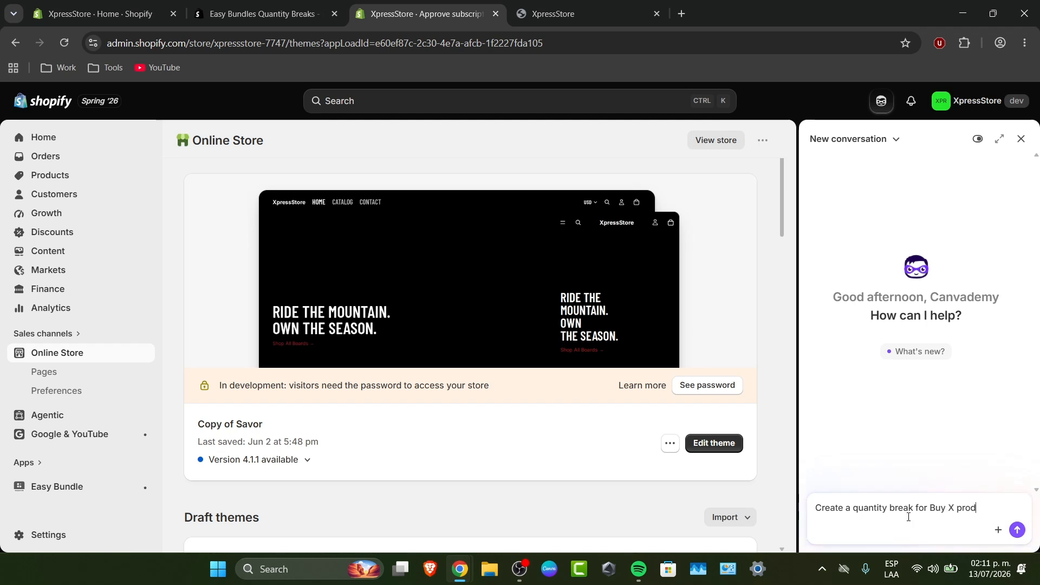
text(uct and get Y product with a)
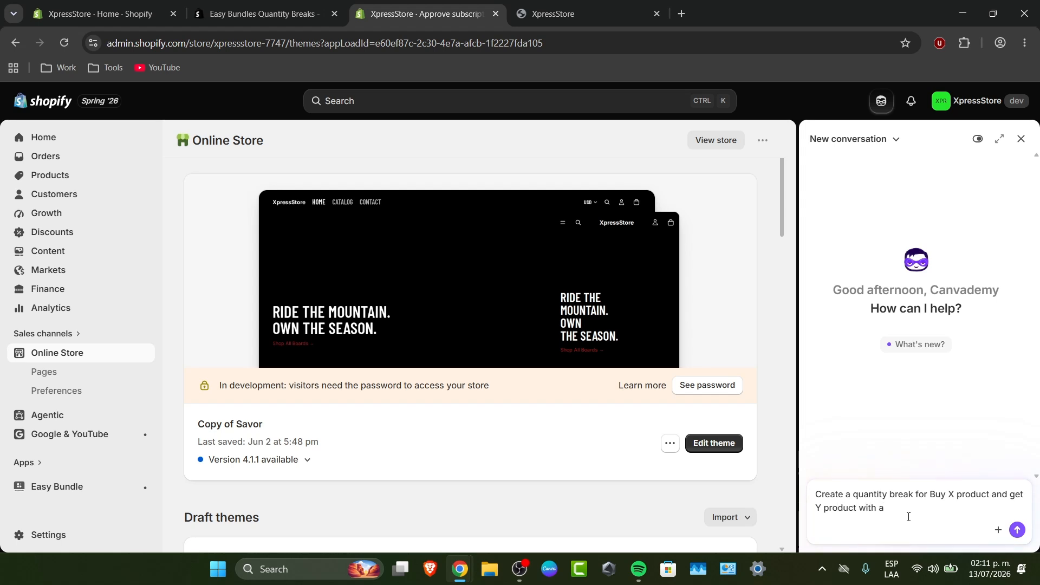
text( special discount.)
key(Return)
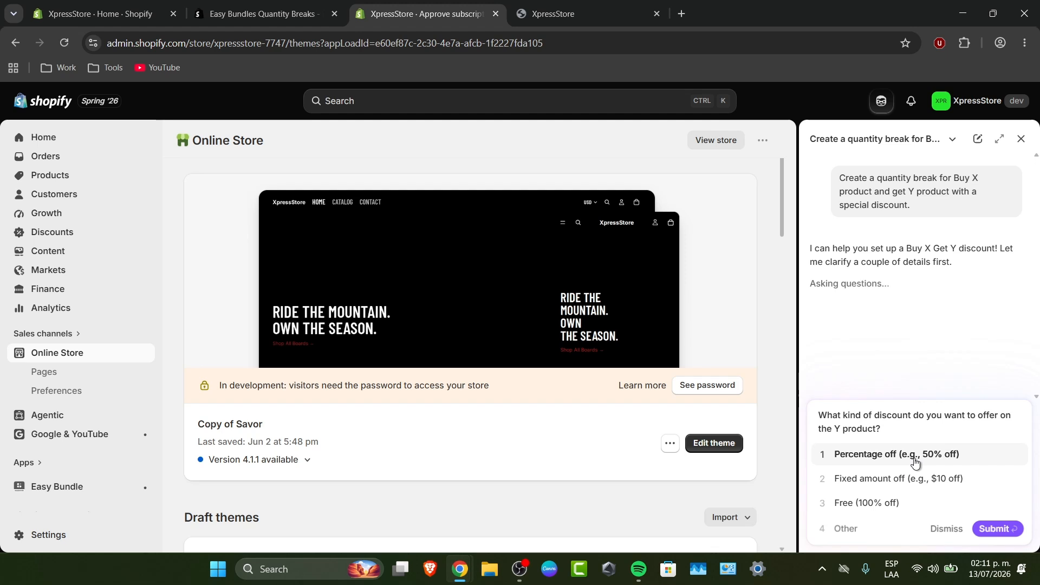
Answer the assistant's discount question with Percentage off and open its Buy X Get Y discount form
click(934, 460)
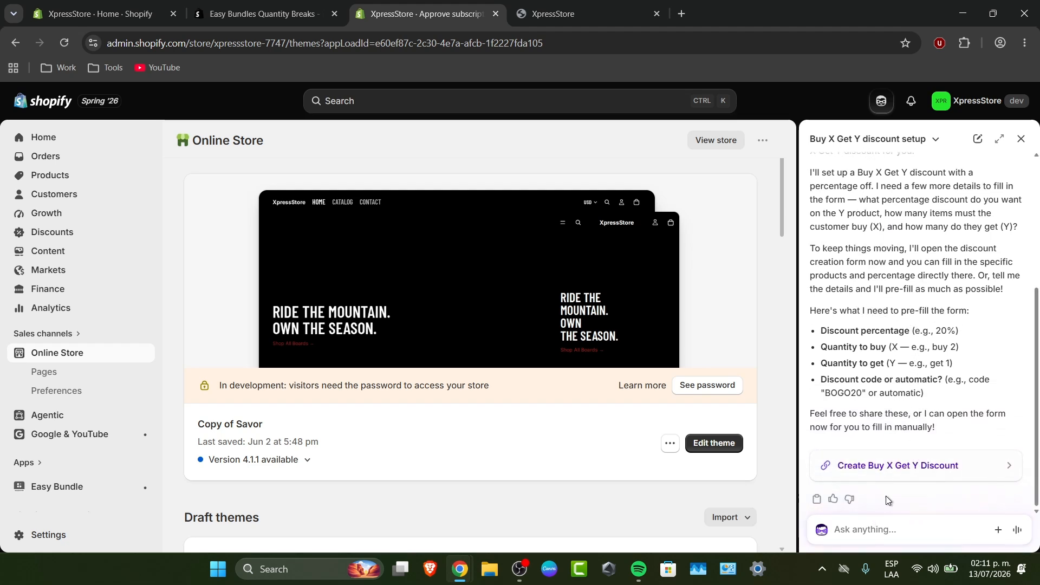
click(909, 479)
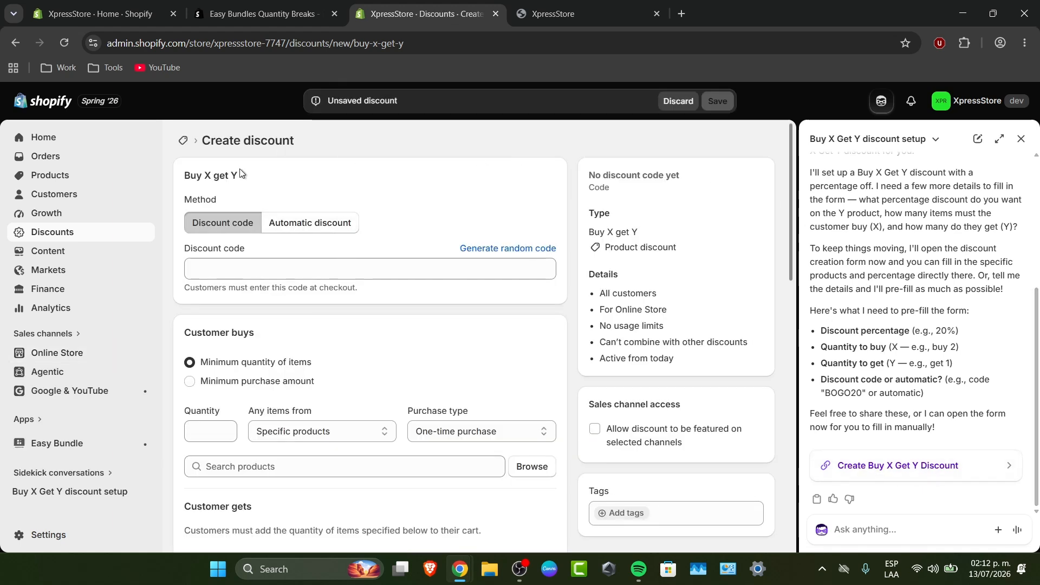
Set the discount code to 50NEW
click(278, 262)
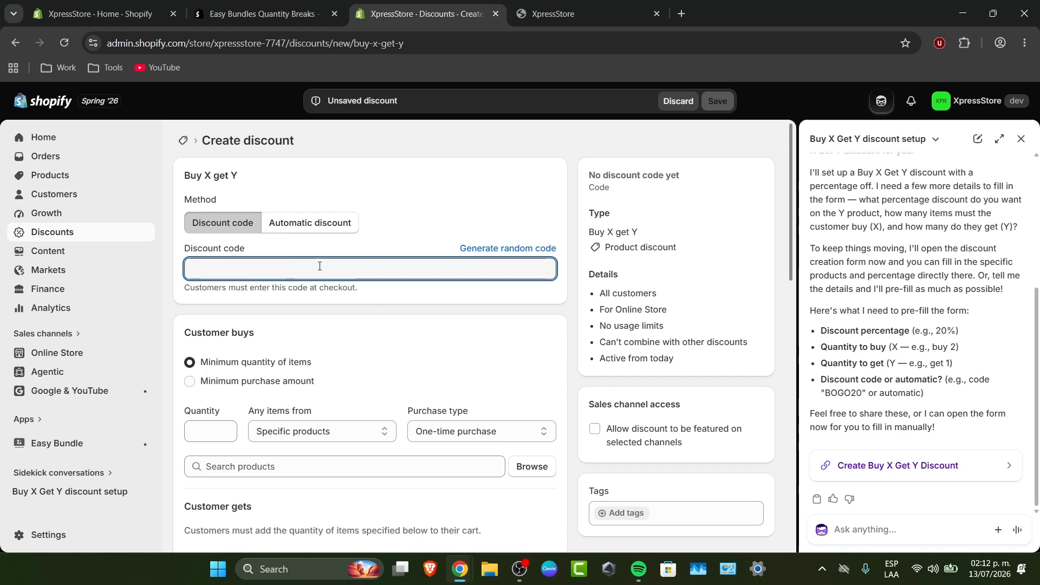
text(50OFF)
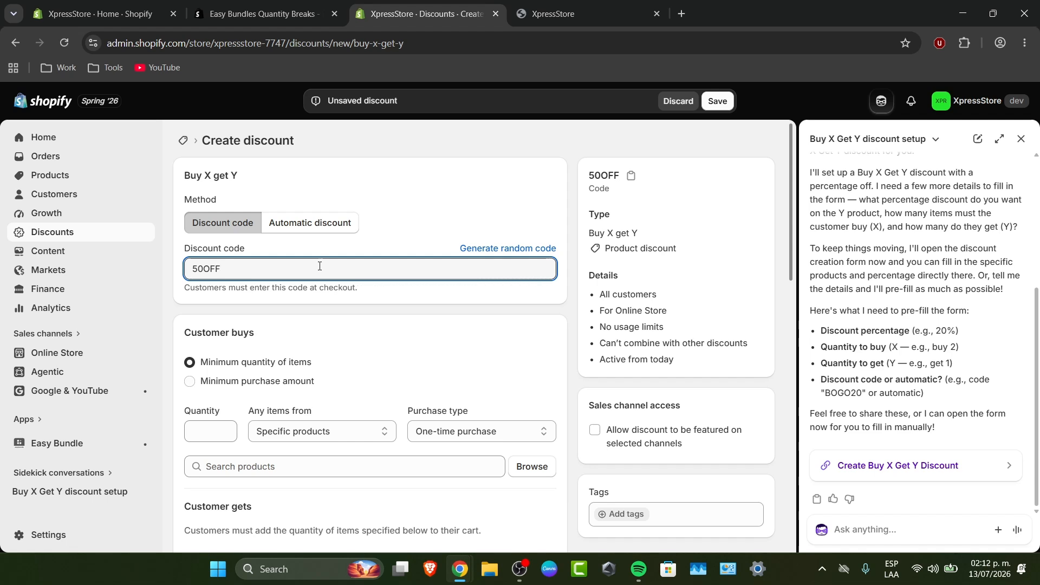
text(NEW)
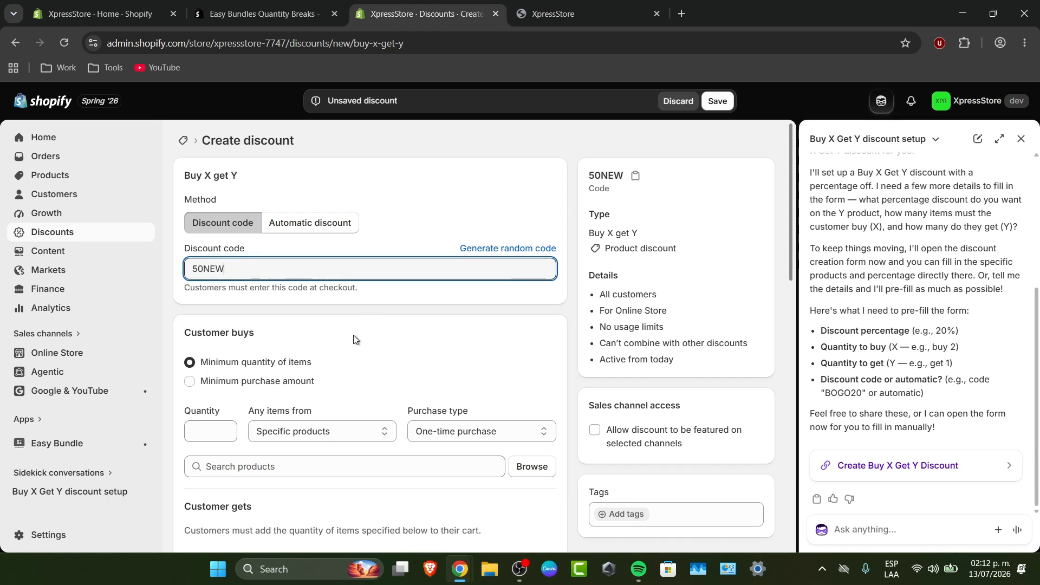
Require customers to buy a minimum quantity of 1 from specific products as a one-time purchase
scroll(215, 362, down, 1)
click(216, 362)
text(1)
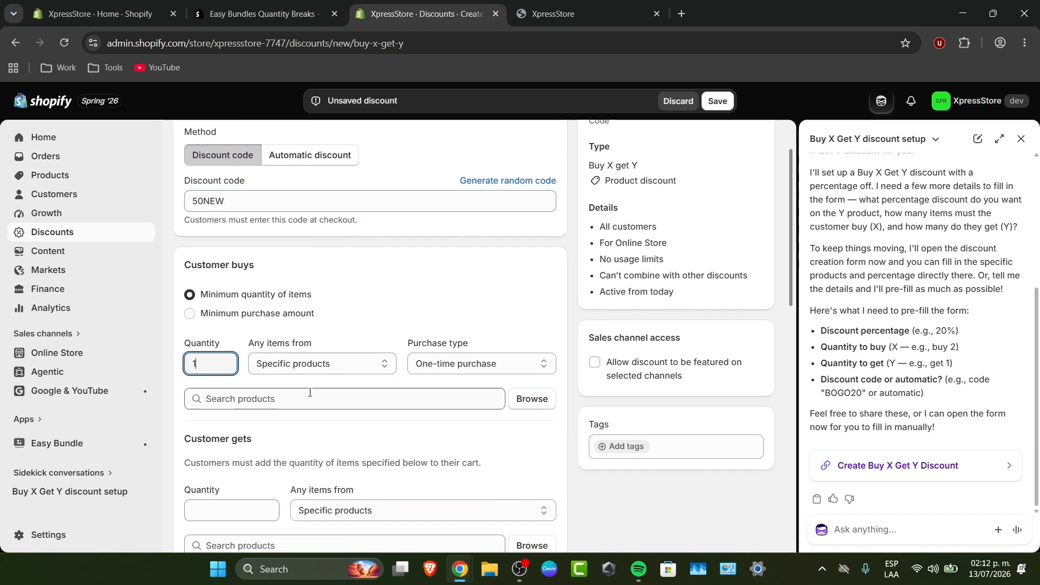
scroll(325, 403, down, 1)
scroll(329, 408, down, 1)
click(309, 297)
click(347, 321)
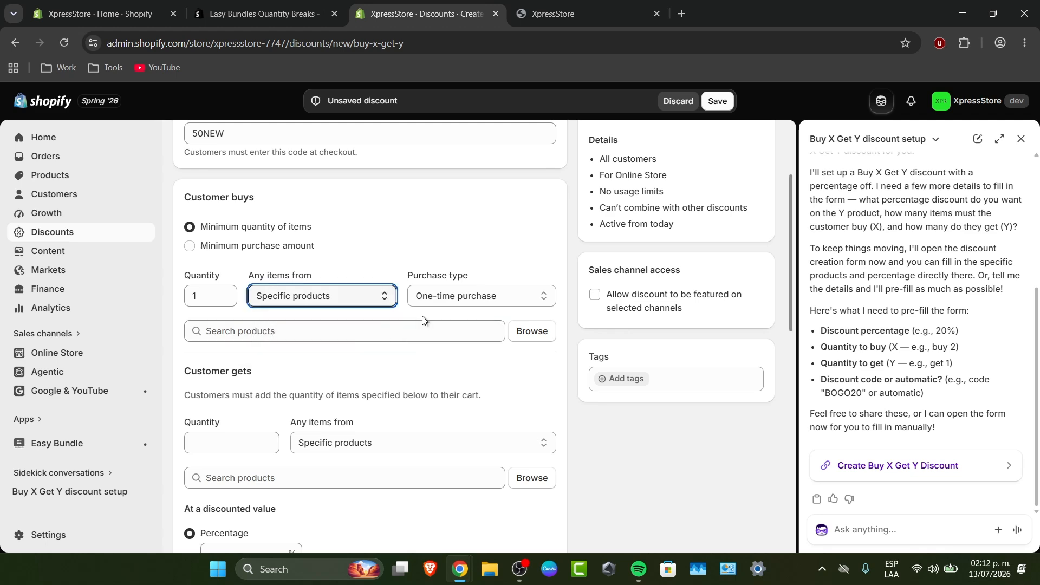
click(434, 306)
Add Apex Freeride, Hydrogen Series, Lavalier Microphone, Liquid Series, Oxygen Series and Stealth Pro as the products the customer buys
click(336, 336)
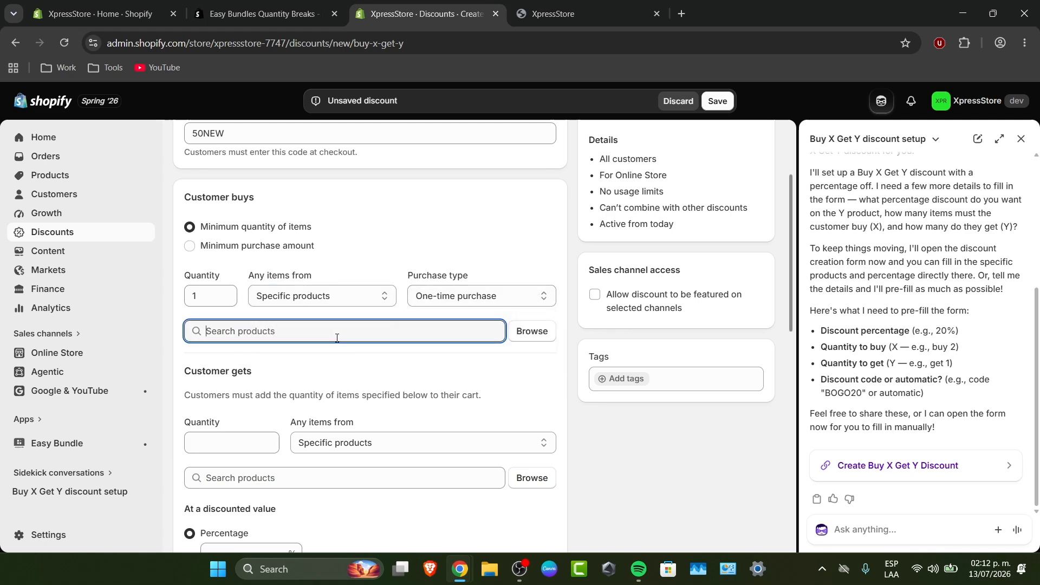
click(529, 330)
click(206, 264)
click(207, 303)
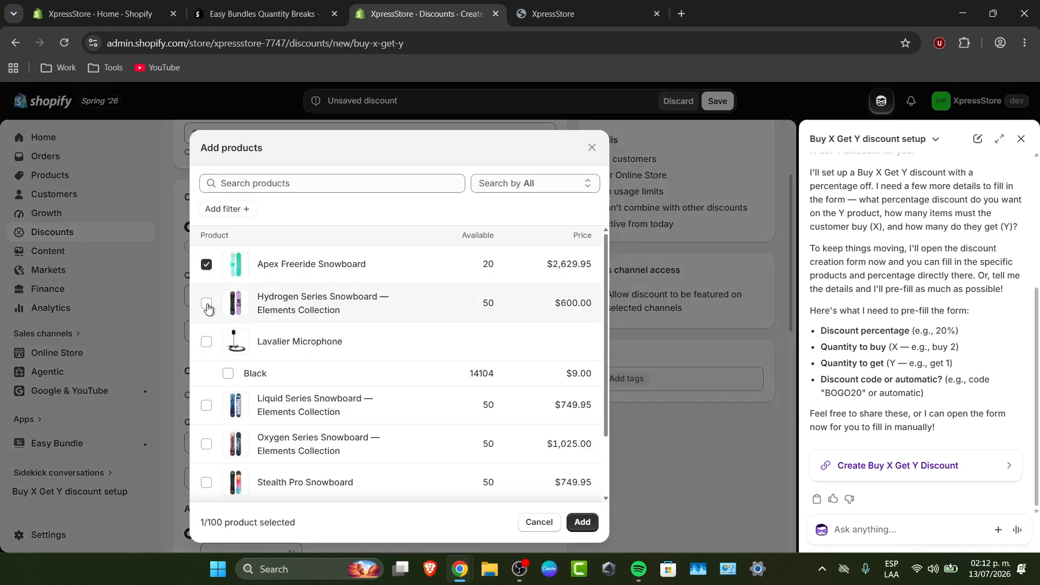
click(207, 342)
click(206, 405)
click(206, 443)
click(206, 482)
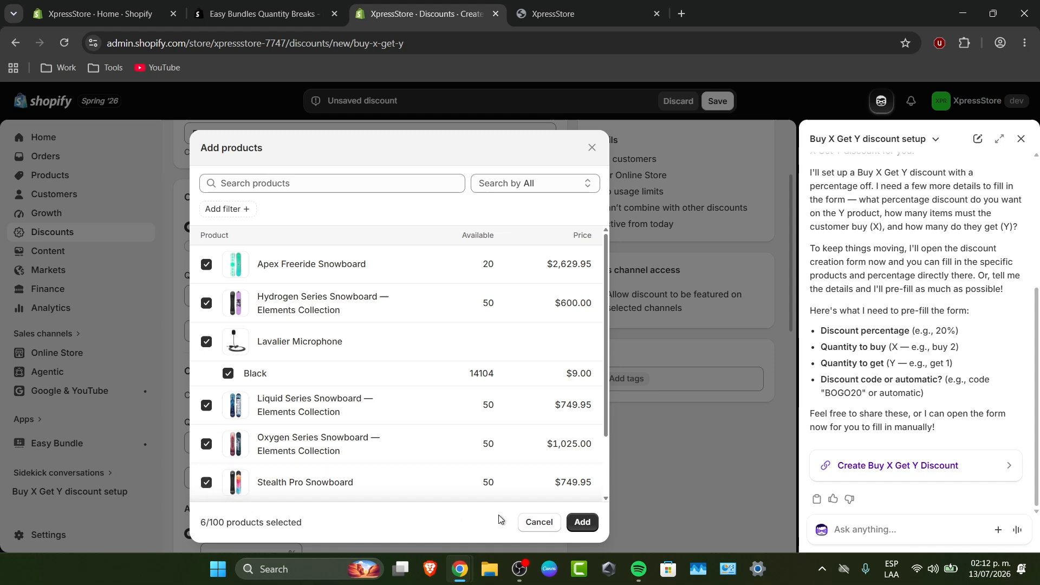
click(582, 522)
Set the Customer gets quantity to 1 and add the Trailblazer, Summit Carve, Stealth Pro, Oxygen Series and Liquid Series snowboards
scroll(233, 309, down, 5)
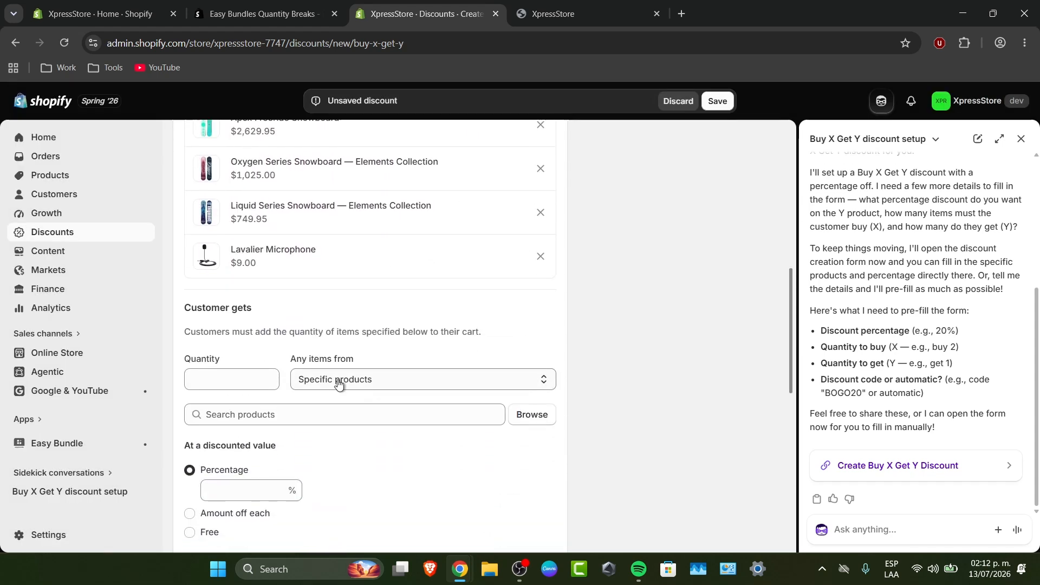
click(244, 380)
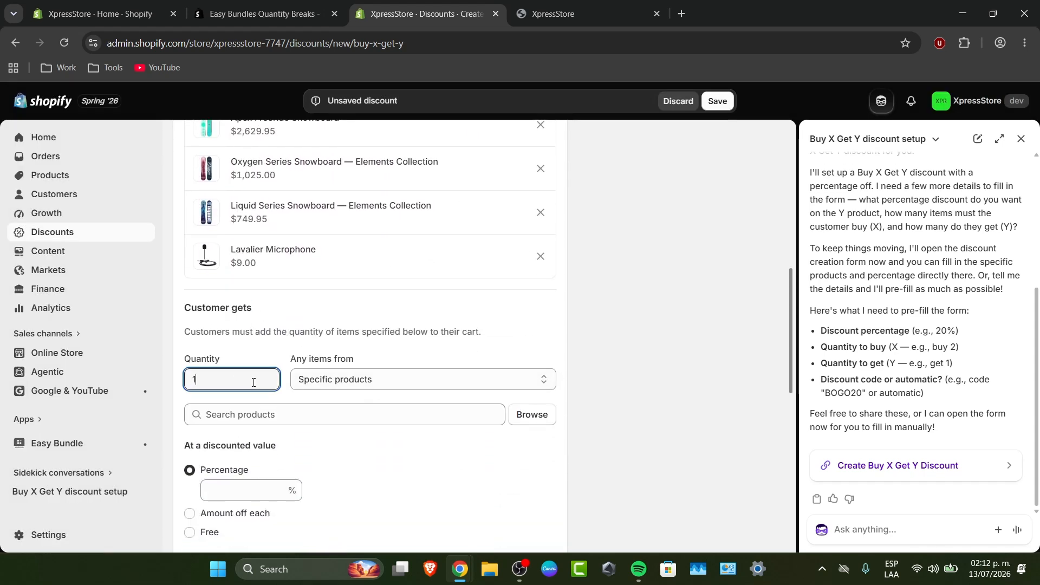
text(1)
click(520, 417)
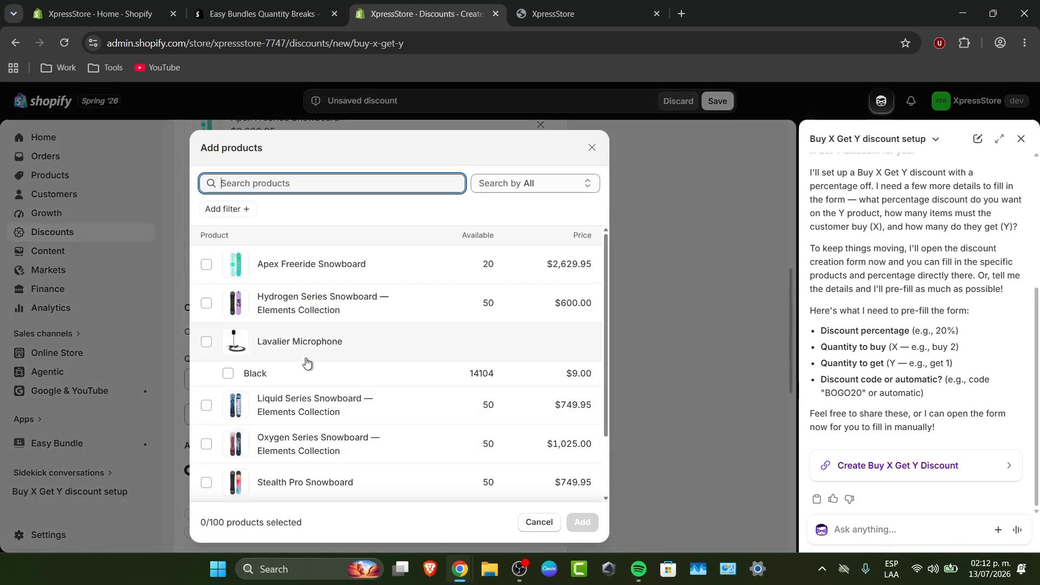
scroll(306, 362, down, 2)
click(206, 481)
click(207, 443)
click(207, 405)
click(206, 366)
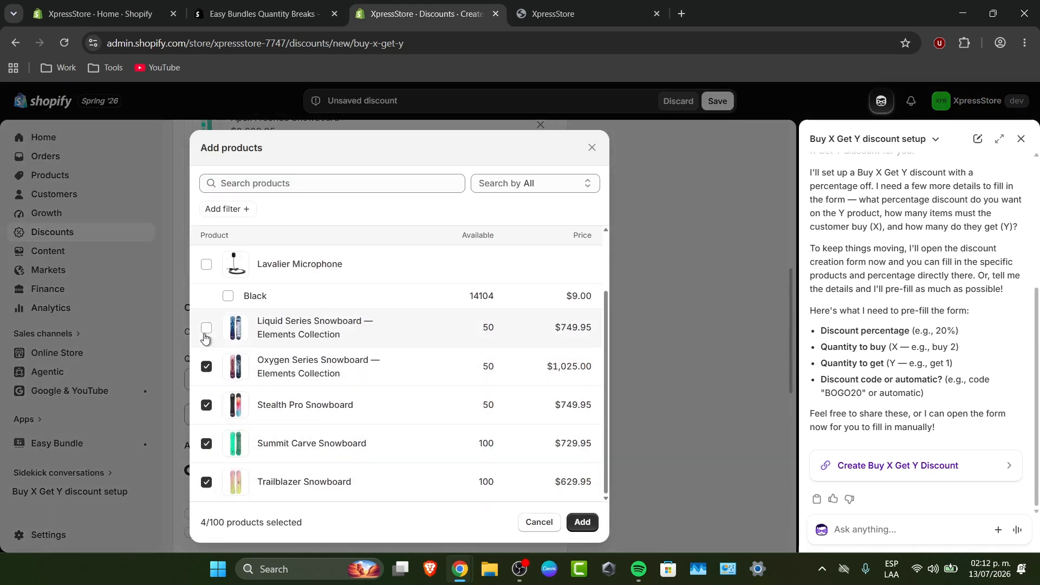
click(206, 327)
click(580, 521)
Set the discounted value to 50 percent and save the discount
scroll(422, 333, down, 2)
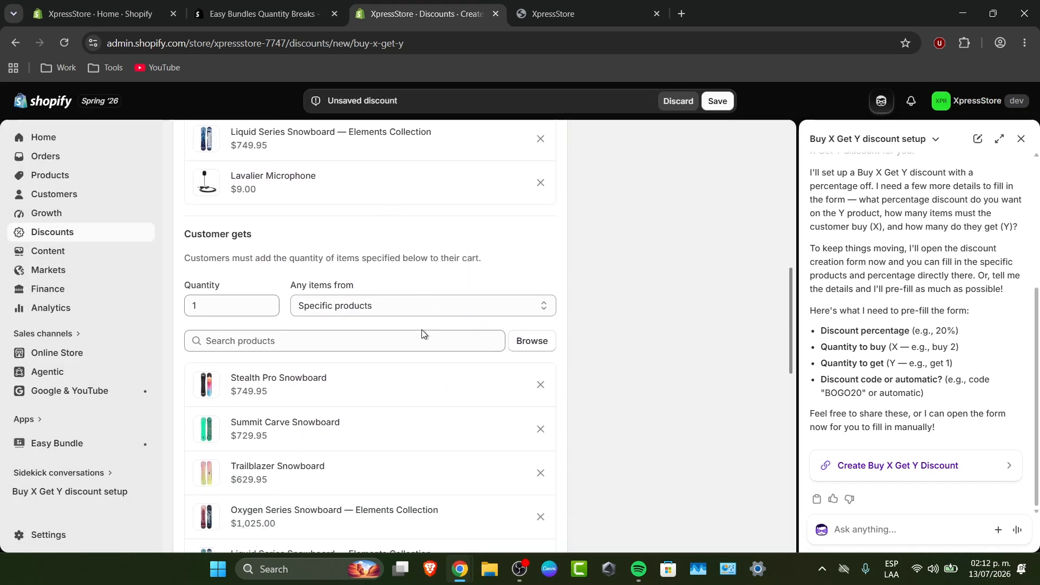
scroll(422, 333, down, 4)
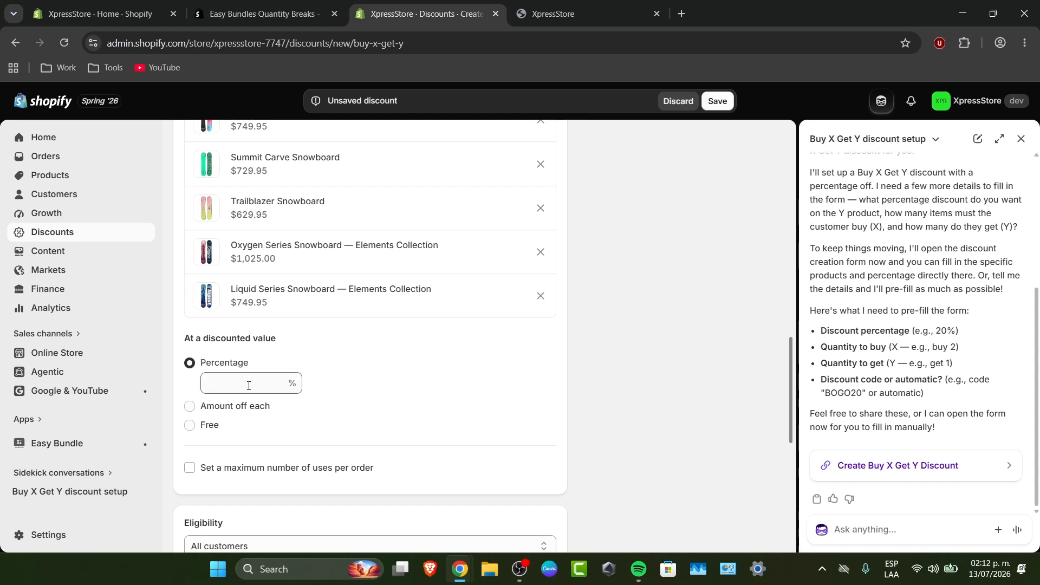
click(248, 383)
scroll(375, 385, down, 3)
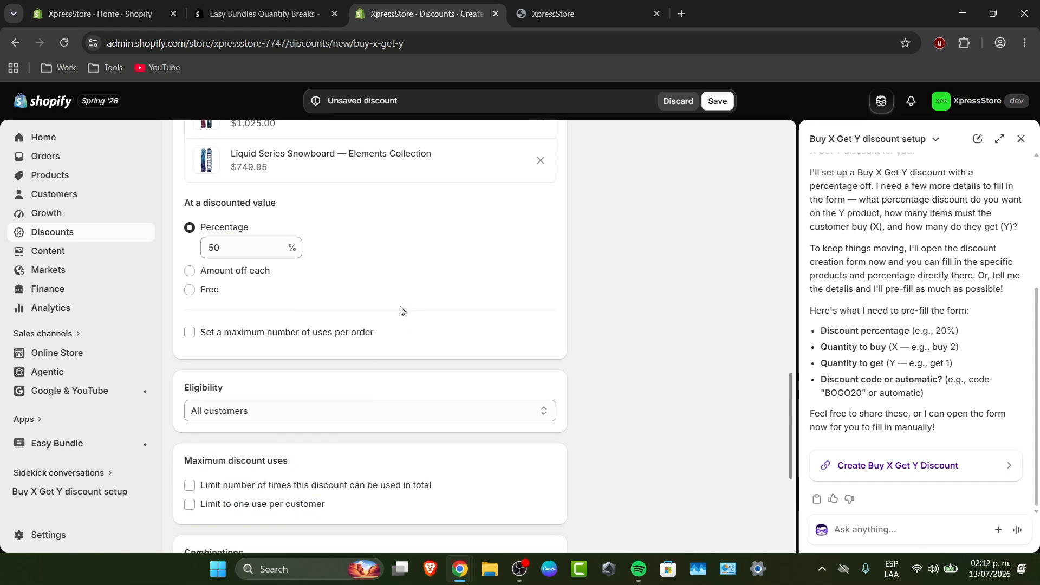
scroll(343, 385, down, 3)
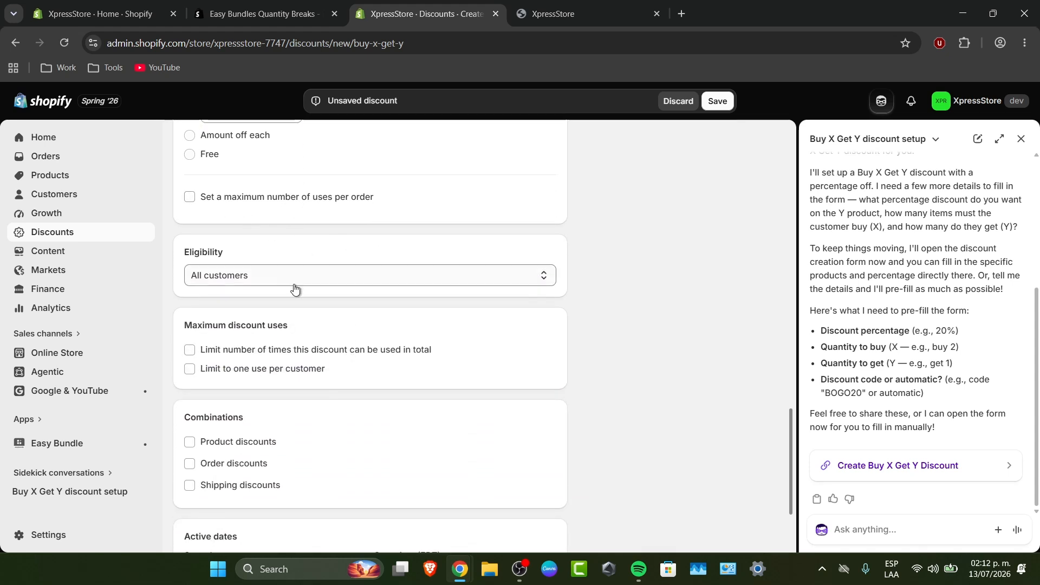
scroll(350, 166, down, 3)
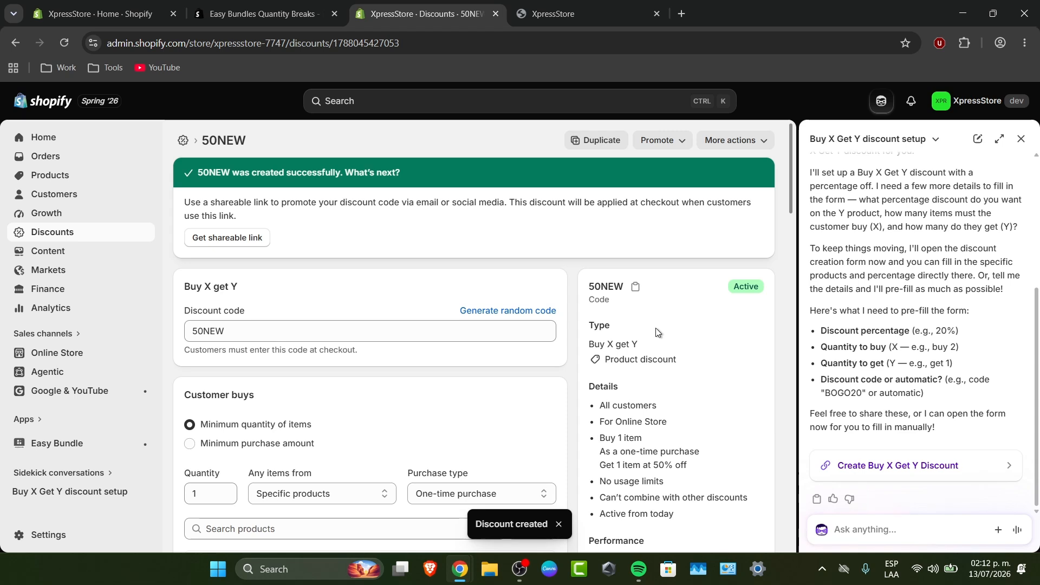
Send the assistant the message "done," and read its reply
text(gone,)
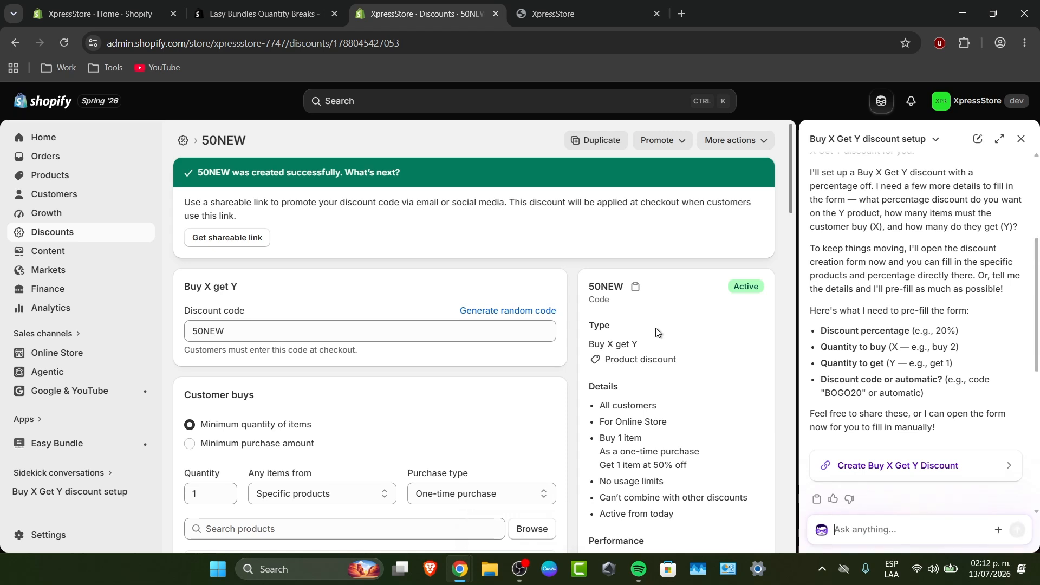
key(Return)
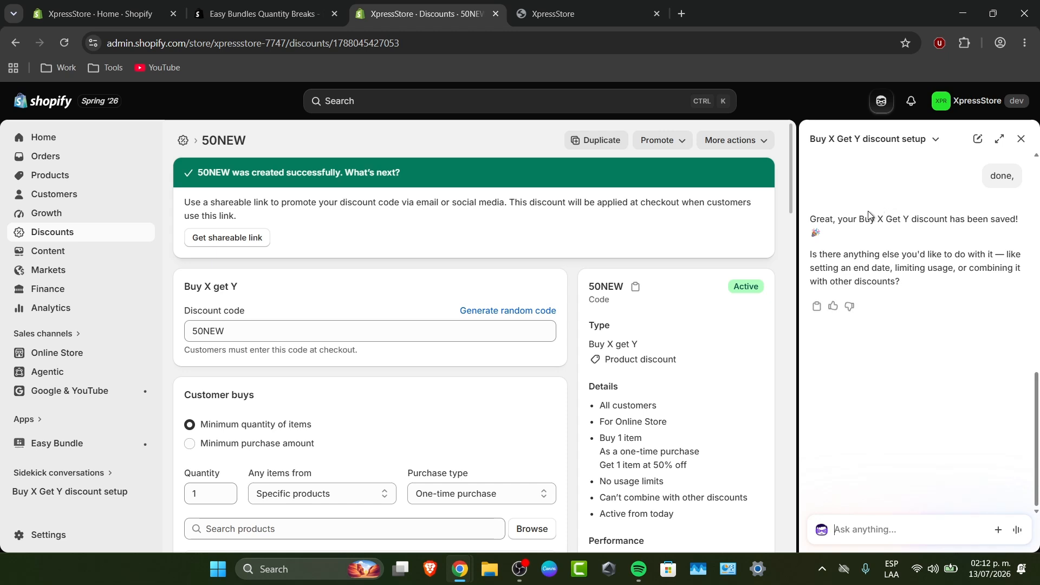
drag(869, 254, 974, 313)
Send the assistant "i want to add the banner the moment people access my homepage" and open the Online Store Editor
click(902, 521)
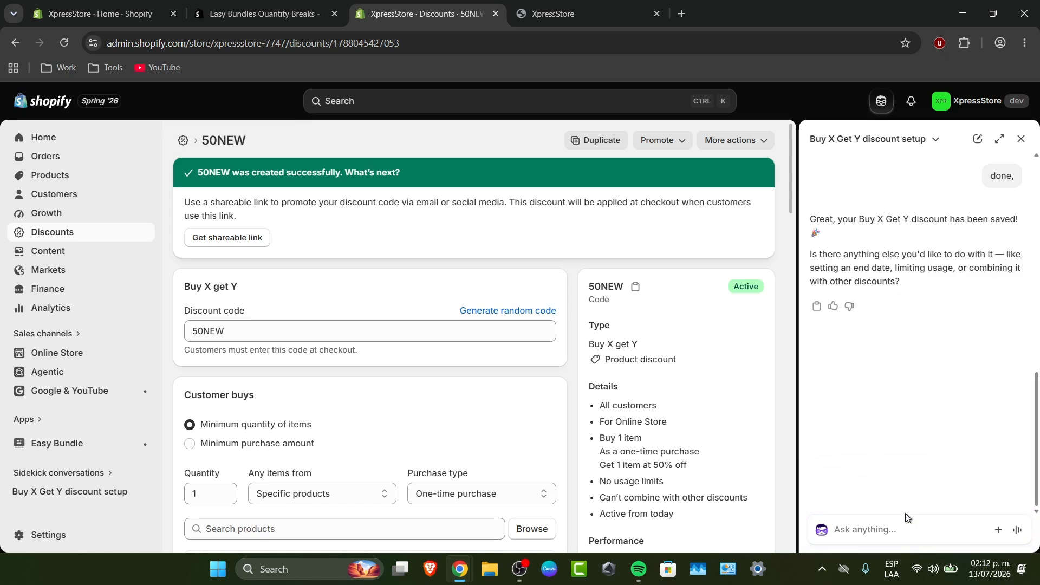
text(i want to add)
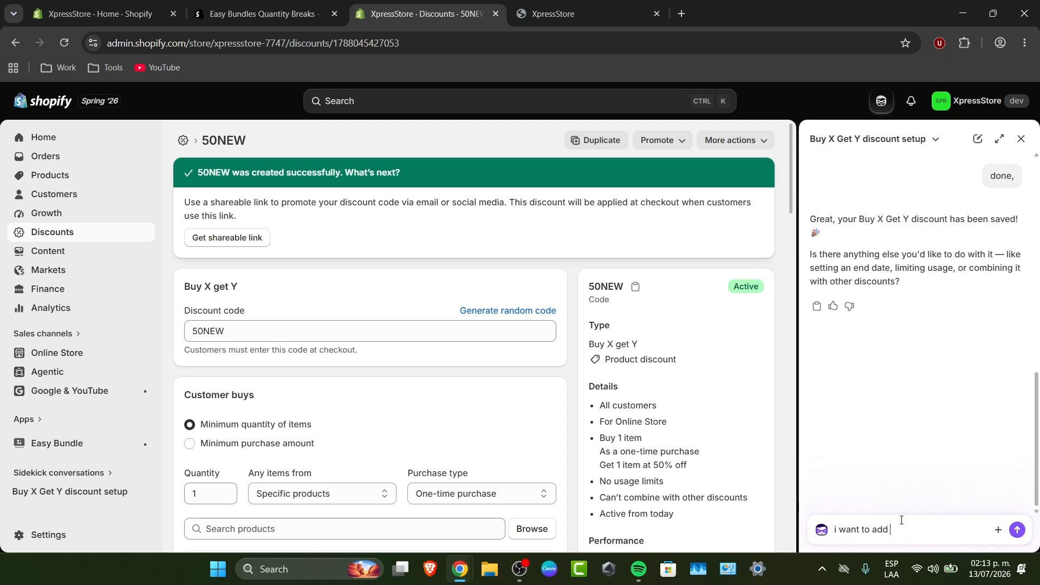
text( the banner the moment po)
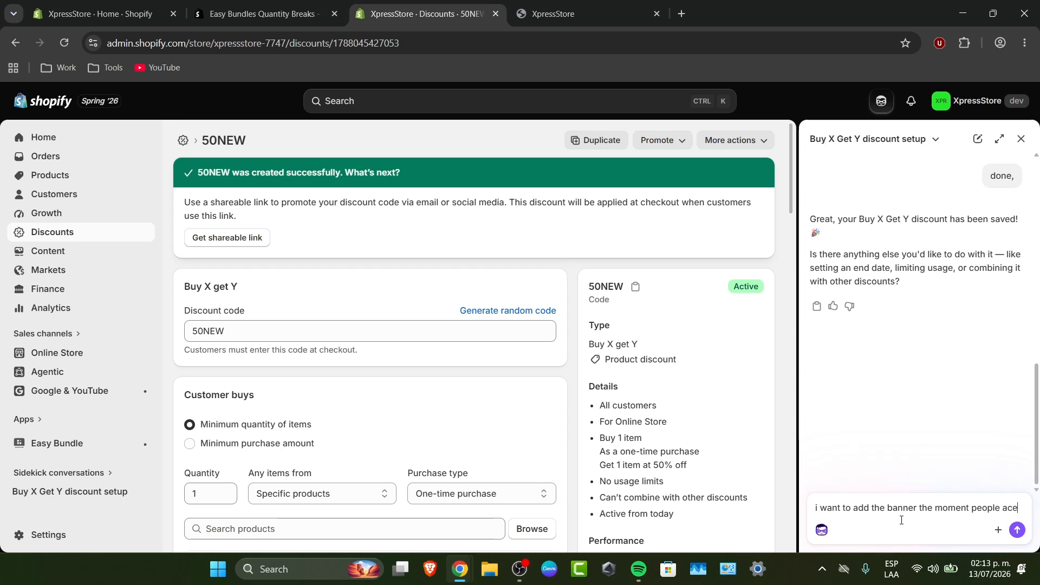
text(ople ace)
key(BackSpace)
text(cess my)
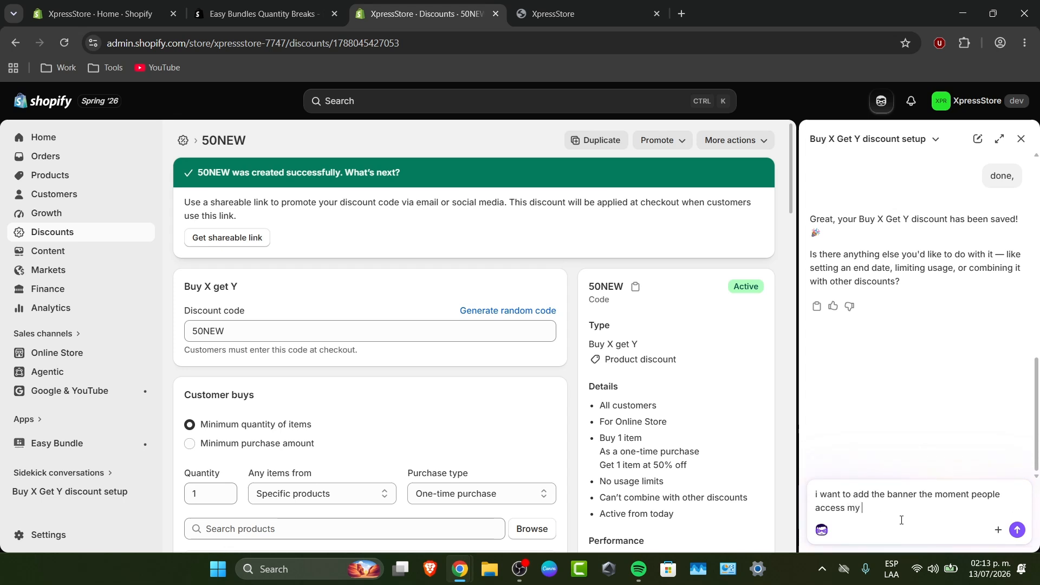
text( homepage)
key(Return)
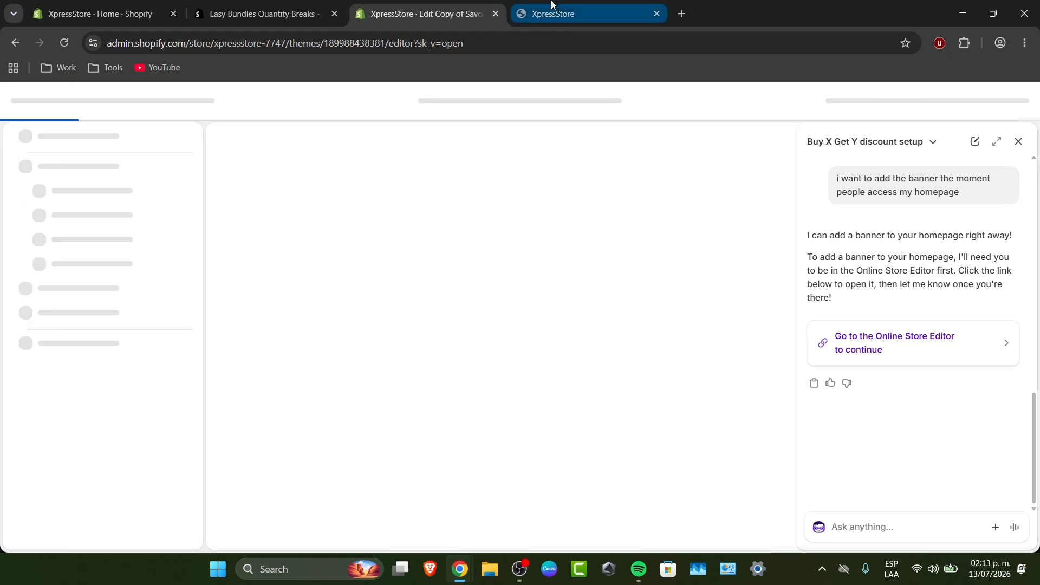
Check the storefront homepage, return to the theme editor and send the assistant "done"
click(563, 13)
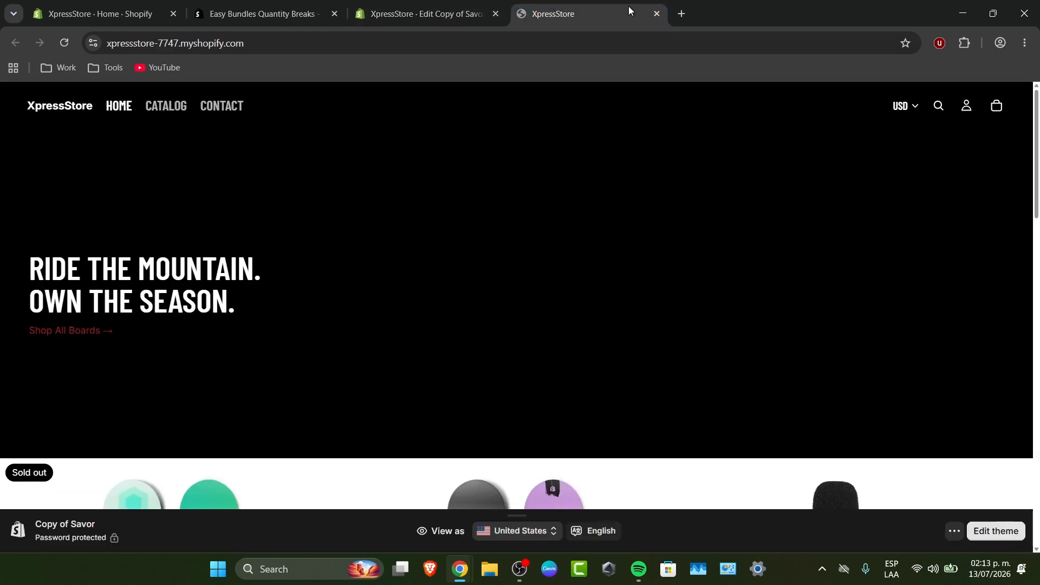
click(434, 6)
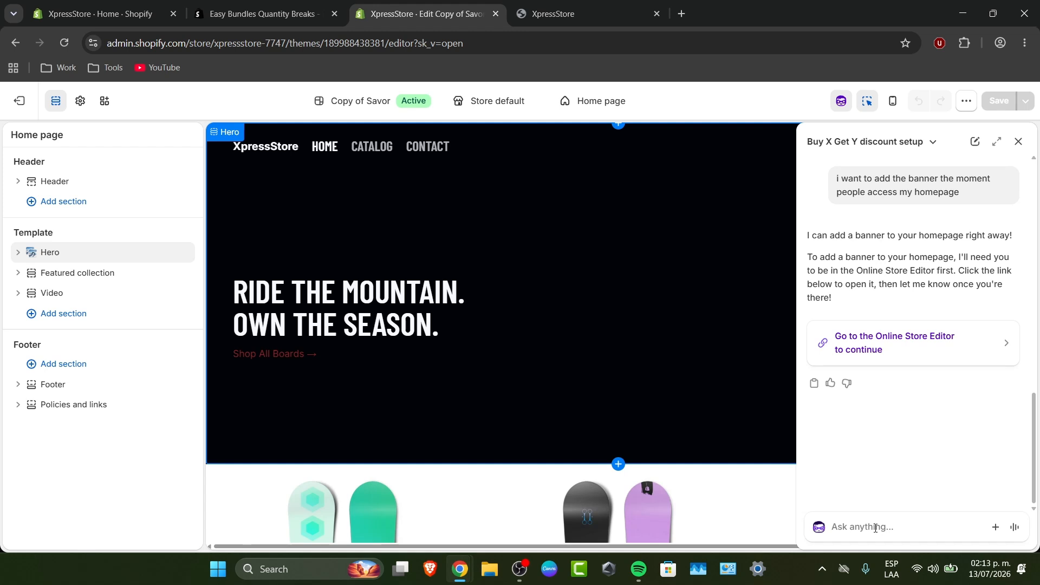
text(done)
key(Return)
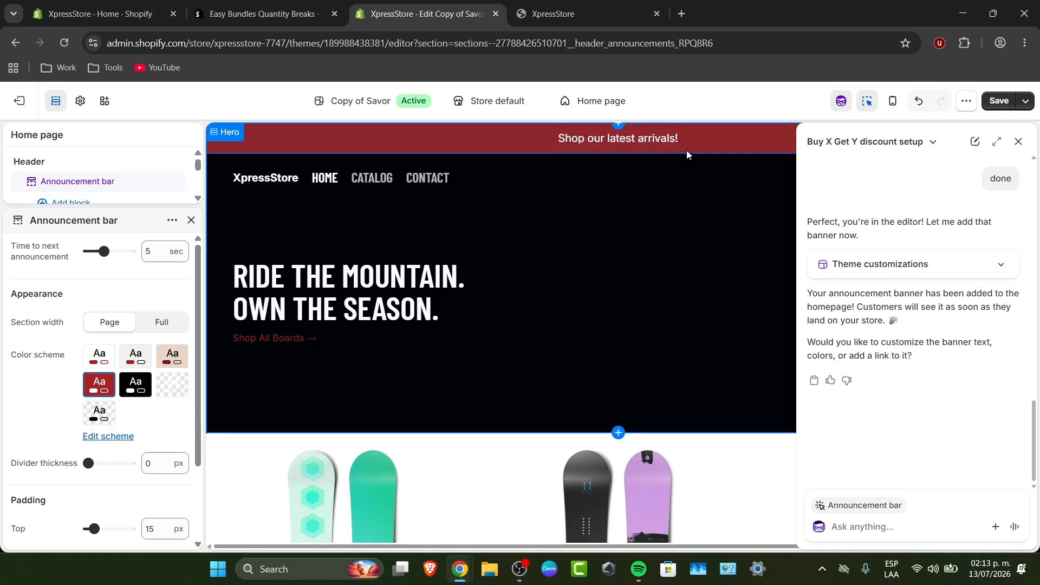
With the announcement bar selected, send the assistant "use it to announce the buy X get Y"
click(620, 144)
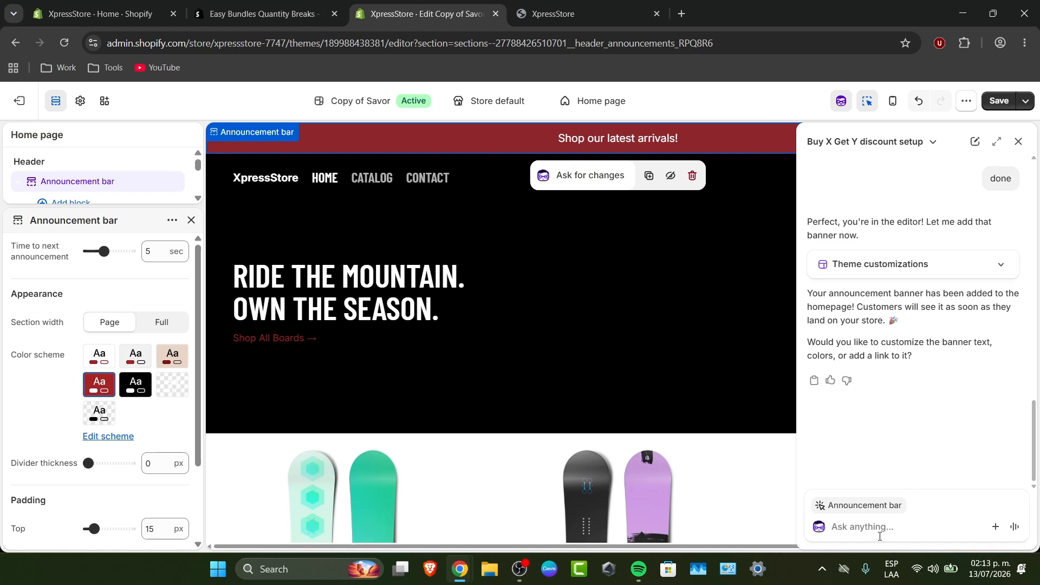
click(879, 530)
text(use it to)
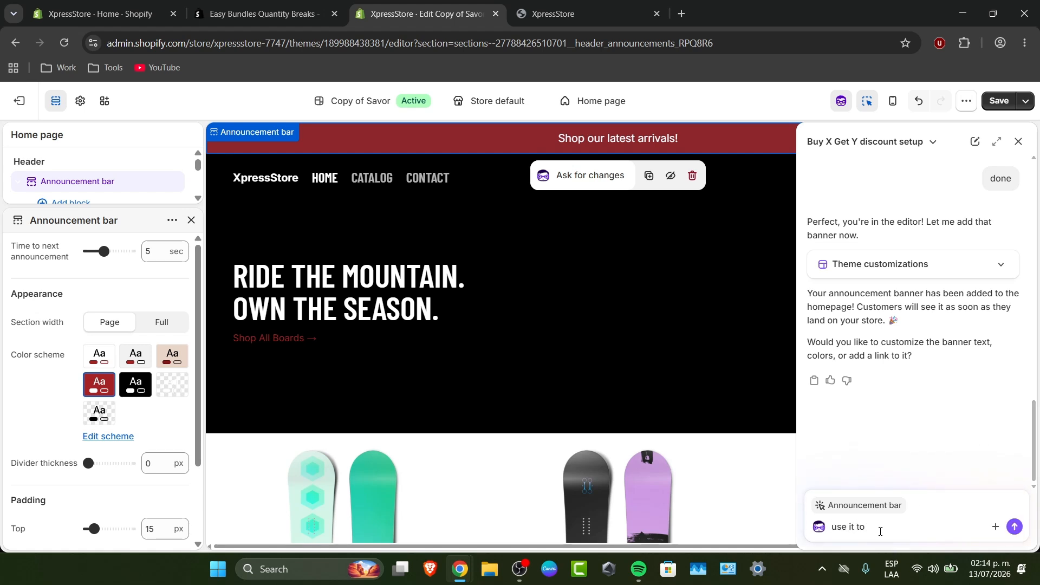
text( announce the bu)
key(BackSpace)
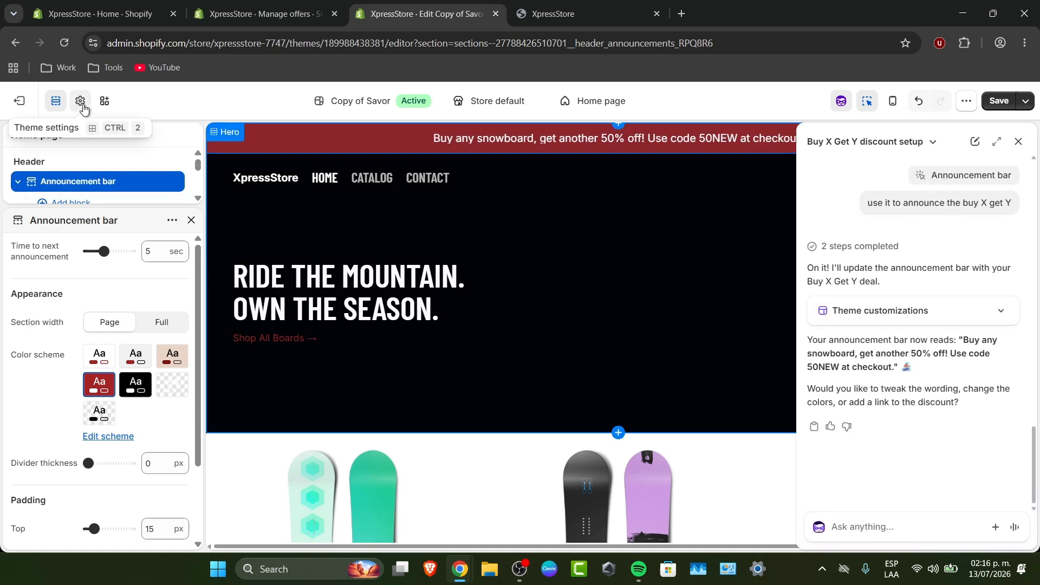
Enable the Qikify Volume and Easy Bundles app embeds and save the theme
click(81, 105)
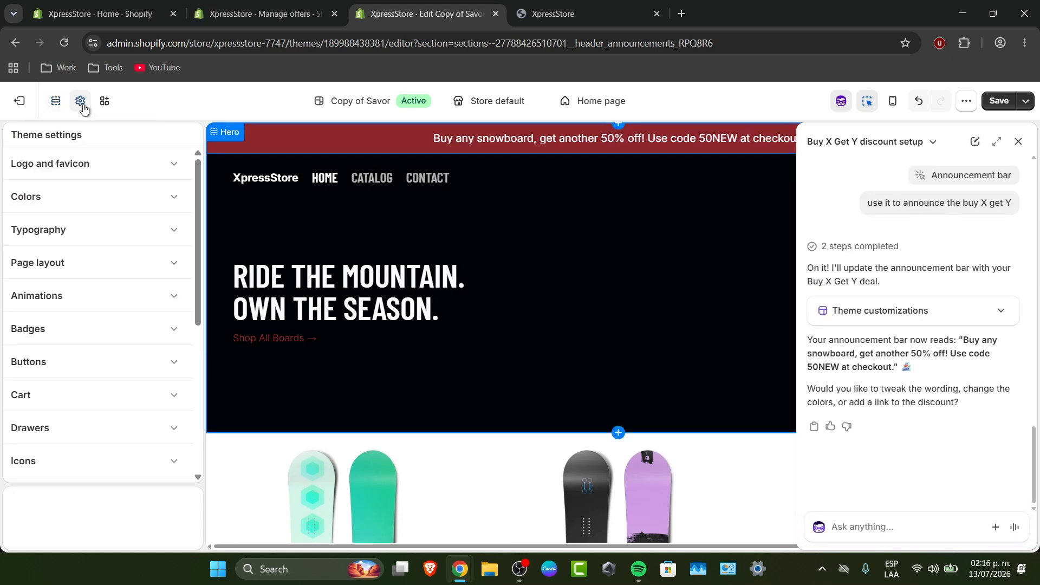
click(105, 106)
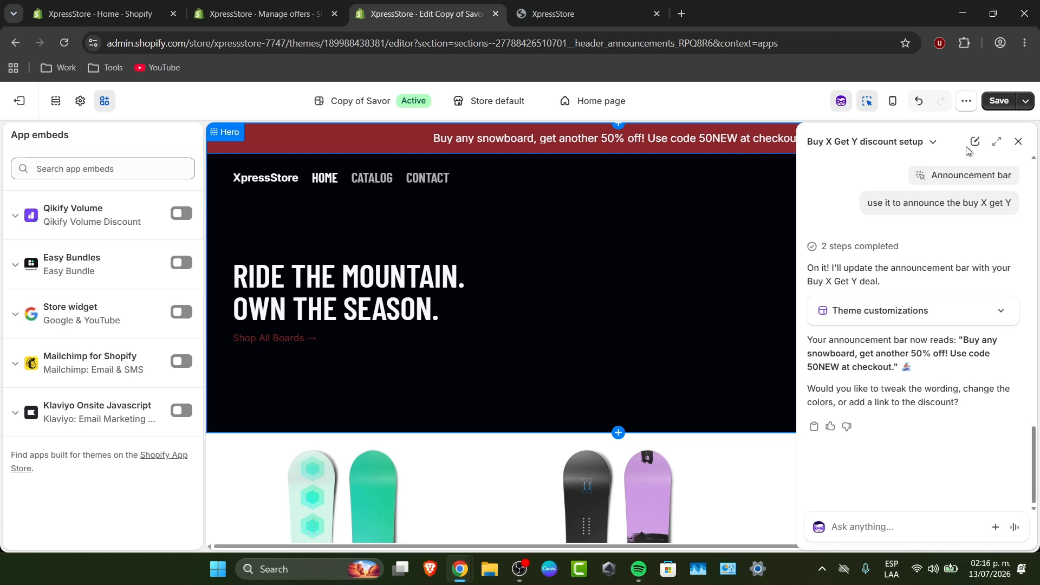
click(174, 217)
click(183, 264)
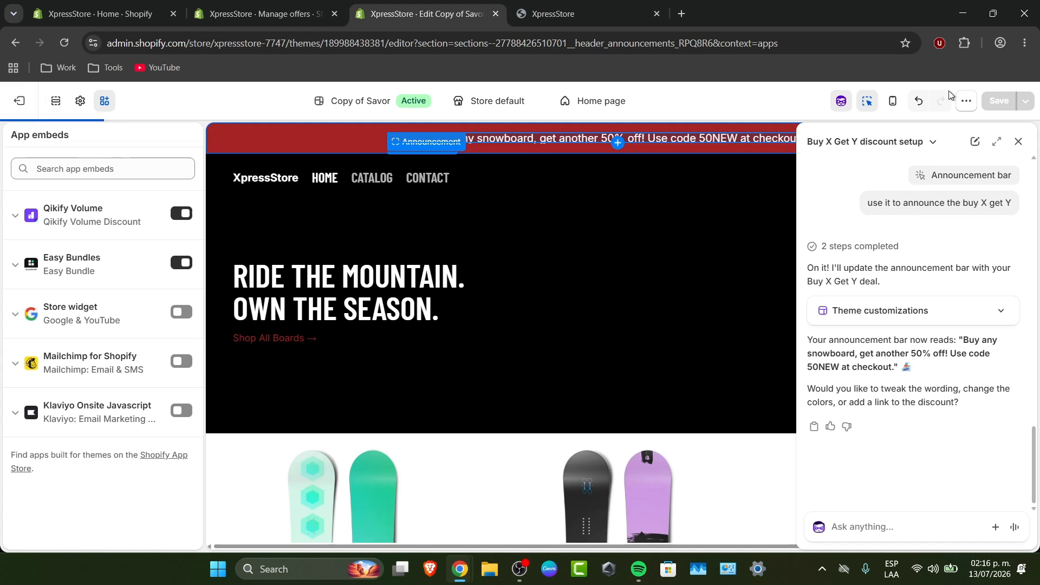
Close the assistant chat and check the catalog's product cards in the theme editor preview, selecting the Hydrogen Series Snowboard's media
click(1018, 142)
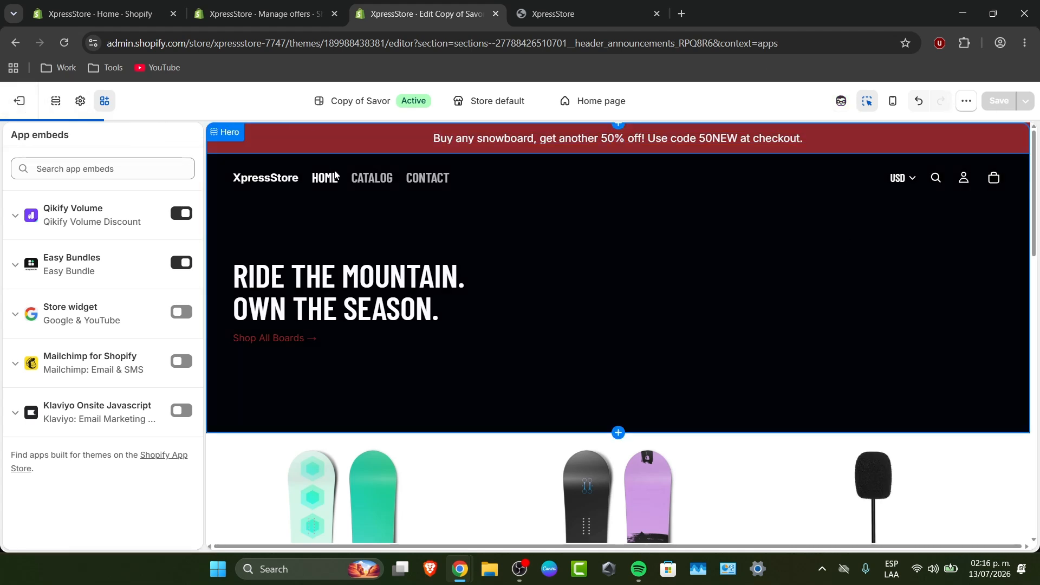
click(399, 184)
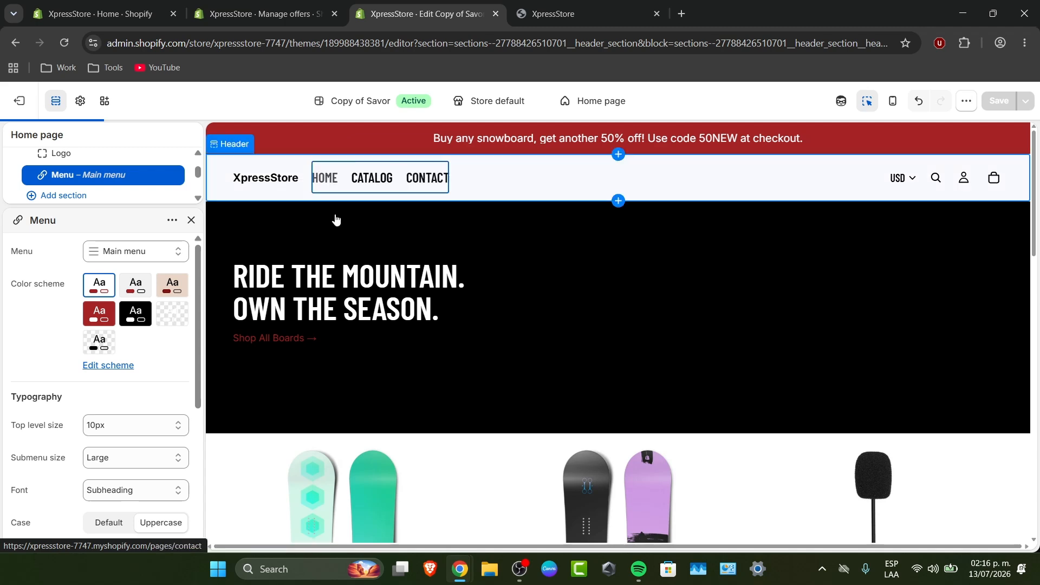
click(365, 179)
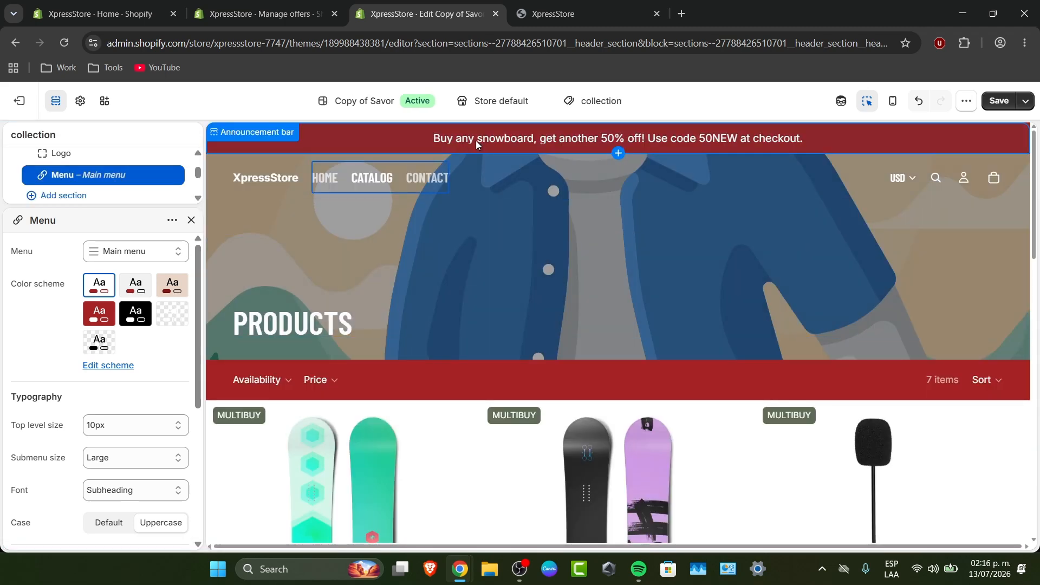
scroll(678, 257, down, 5)
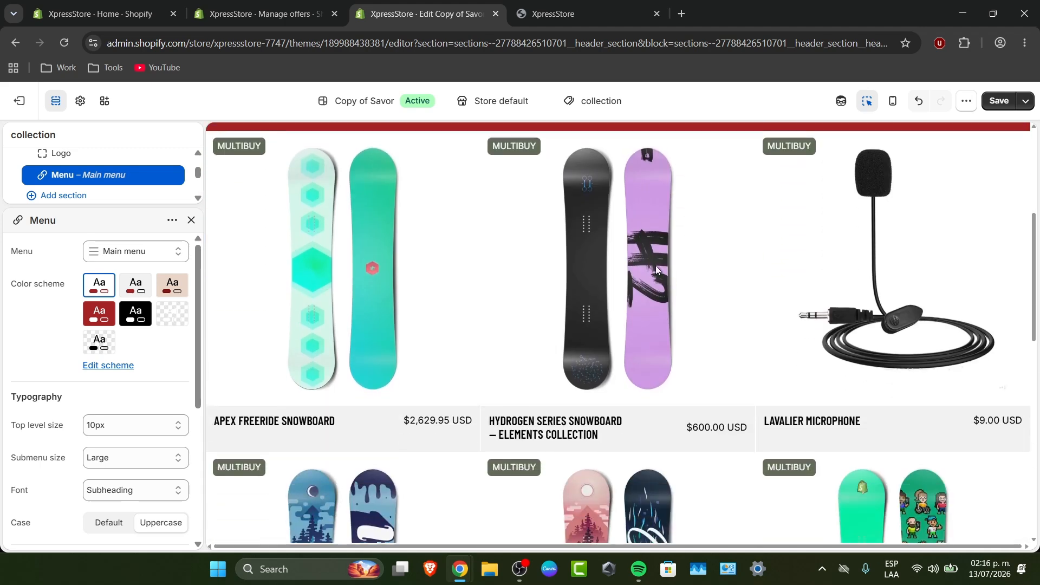
click(574, 422)
click(580, 333)
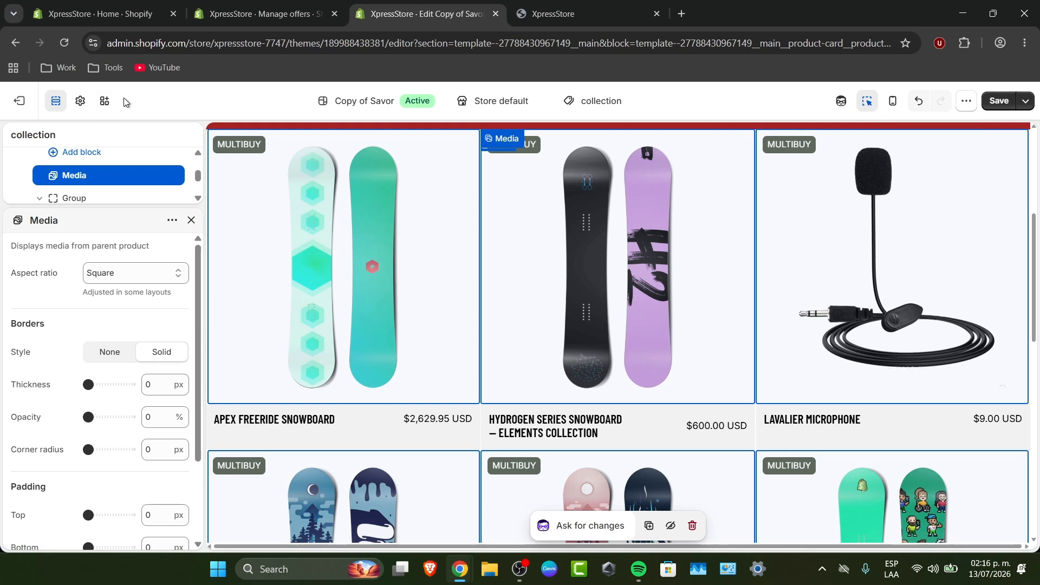
View the product collection on the storefront and examine the Hydrogen Series Snowboard page for the multibuy offer
click(966, 101)
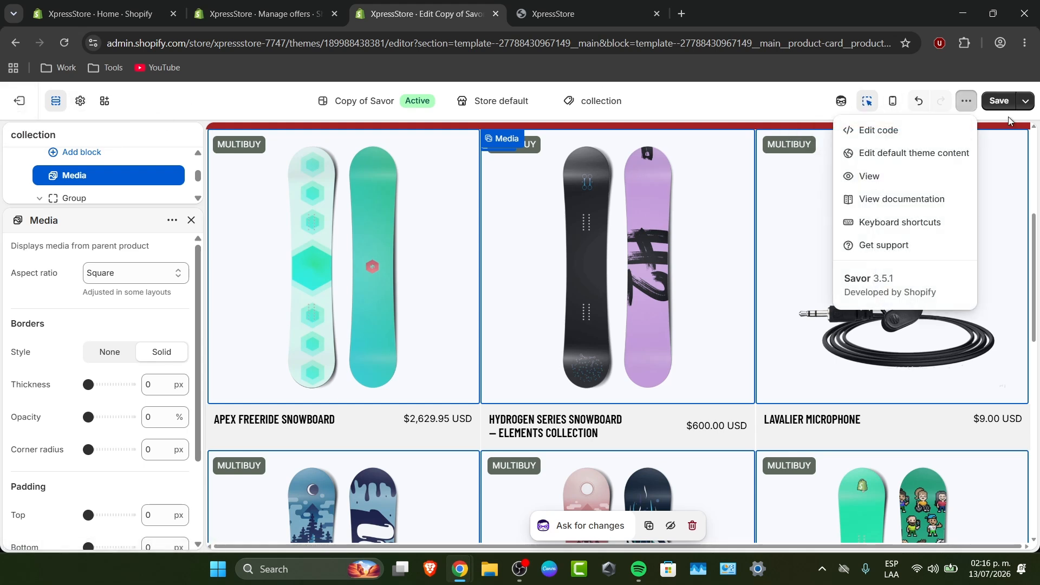
click(894, 177)
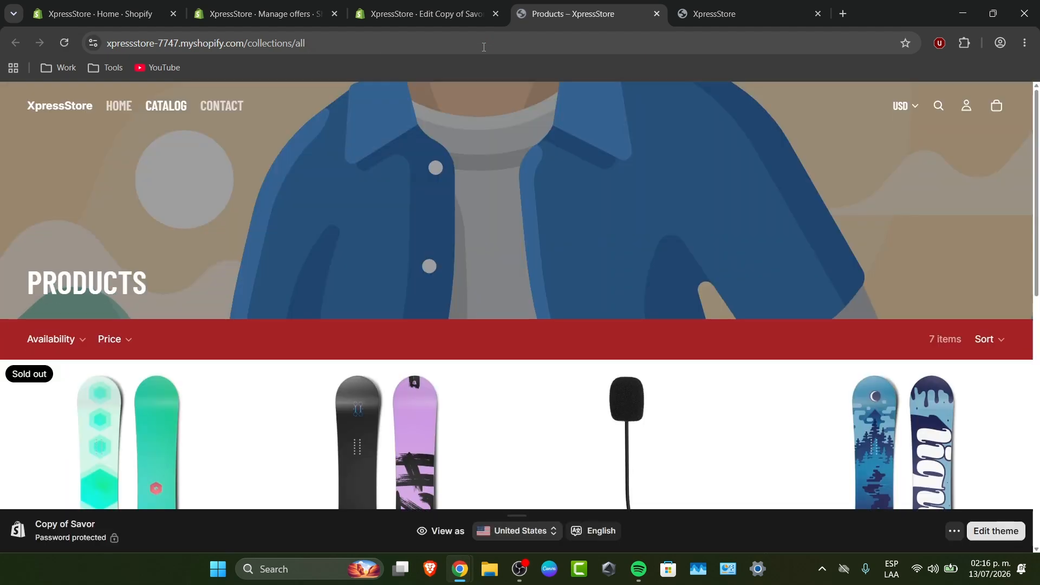
scroll(663, 134, down, 5)
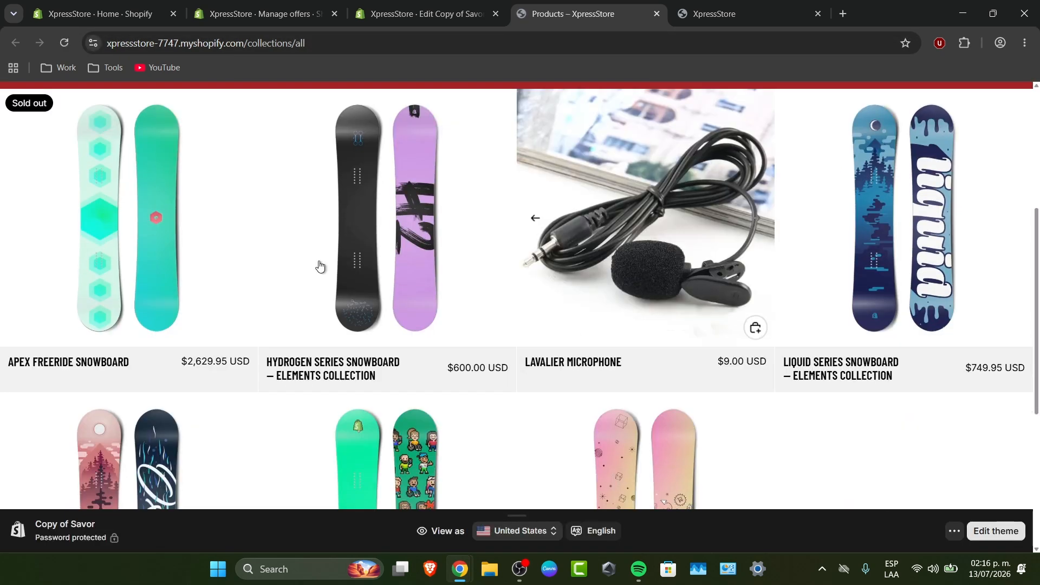
click(439, 259)
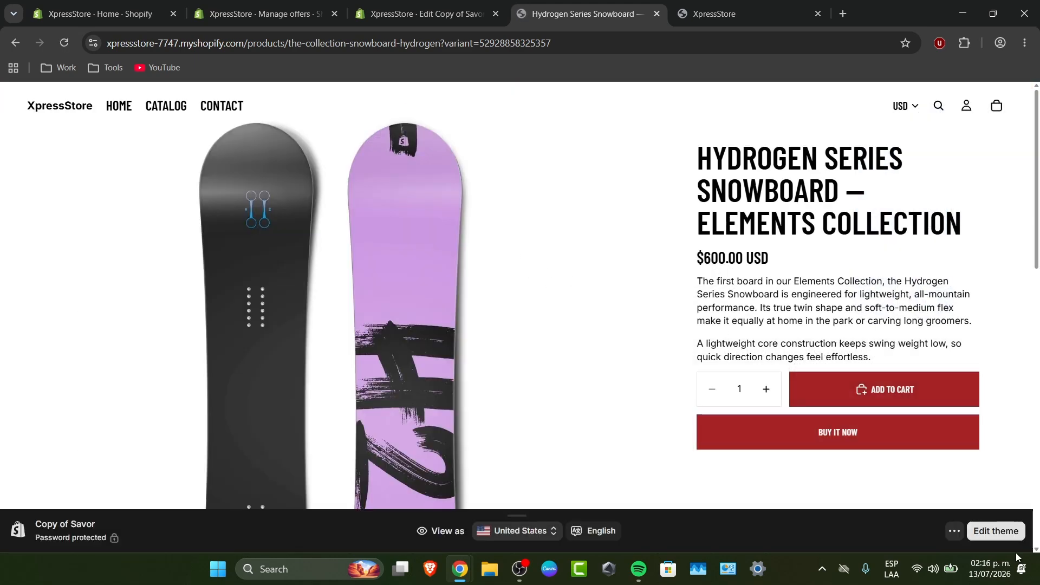
scroll(643, 470, down, 10)
scroll(668, 399, up, 3)
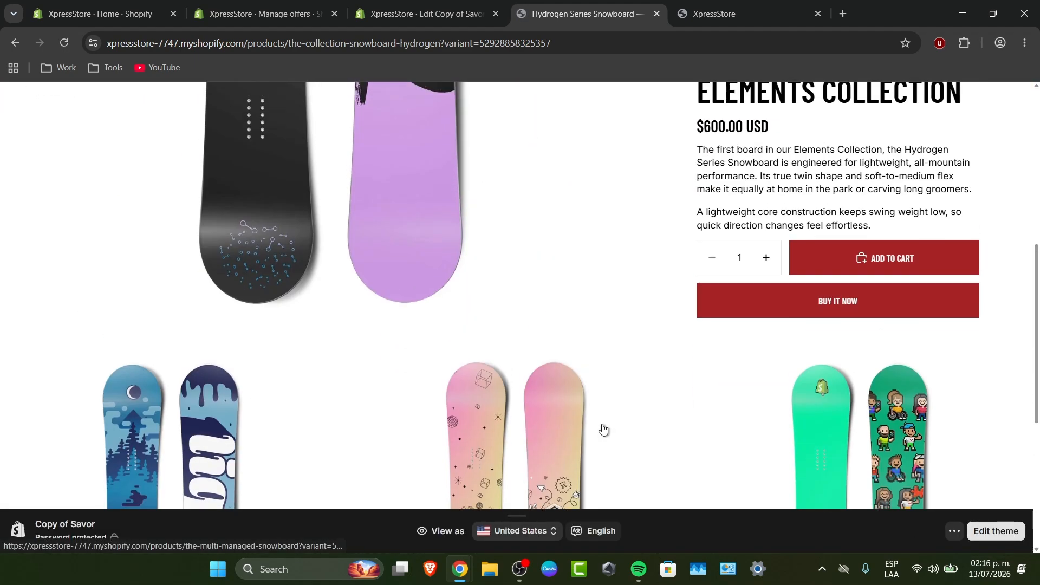
scroll(601, 427, down, 3)
scroll(603, 430, down, 1)
scroll(650, 401, up, 10)
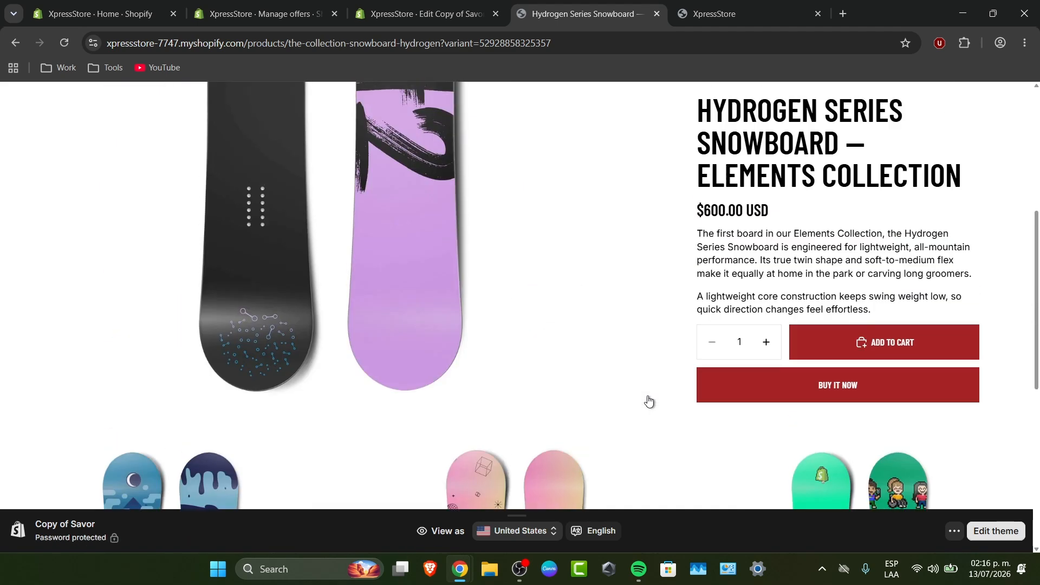
Add one Hydrogen Series Snowboard to the cart and proceed to checkout to review the order summary
click(834, 341)
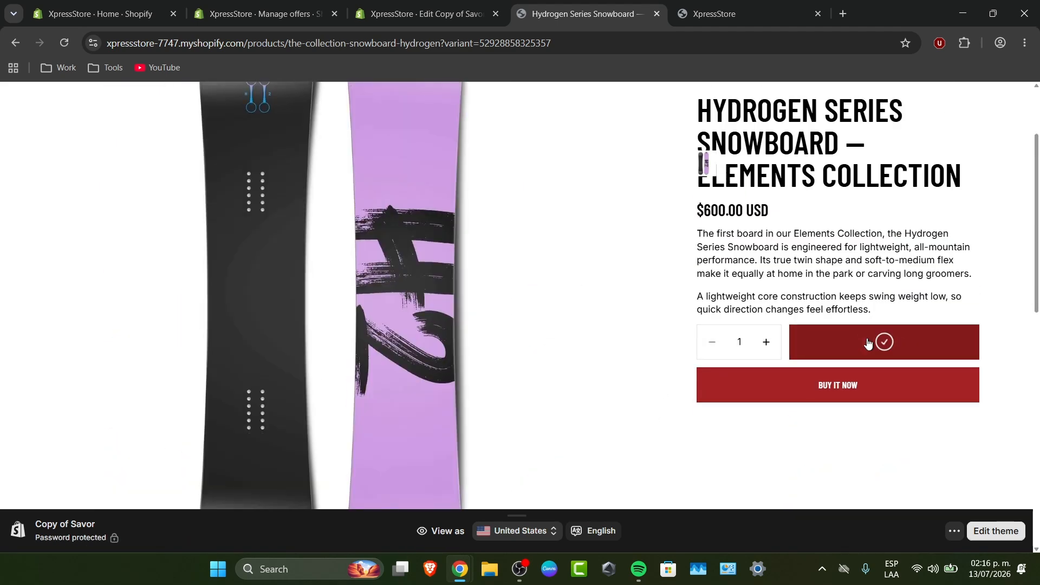
scroll(829, 282, up, 1)
click(995, 111)
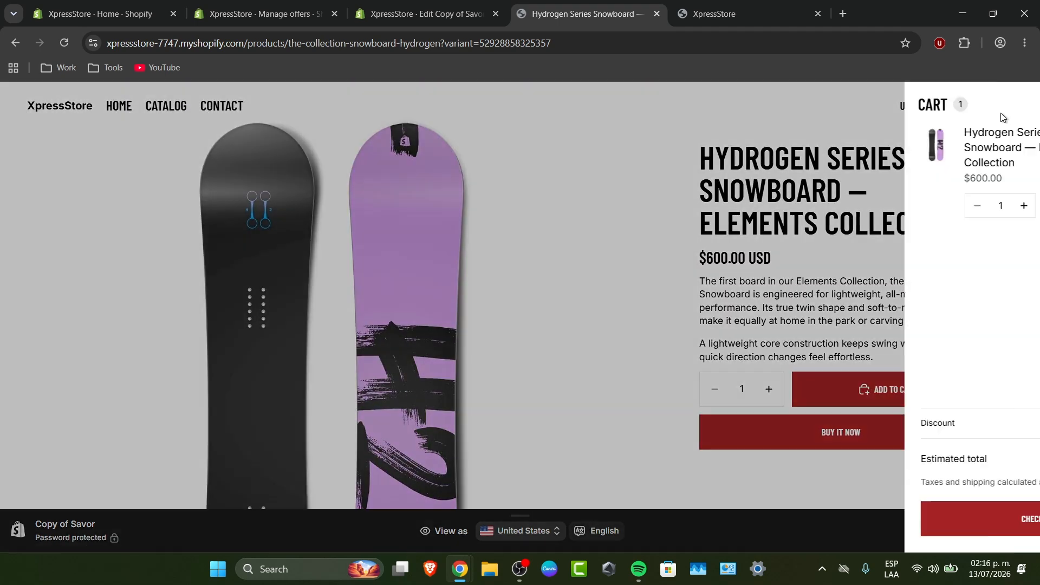
click(912, 521)
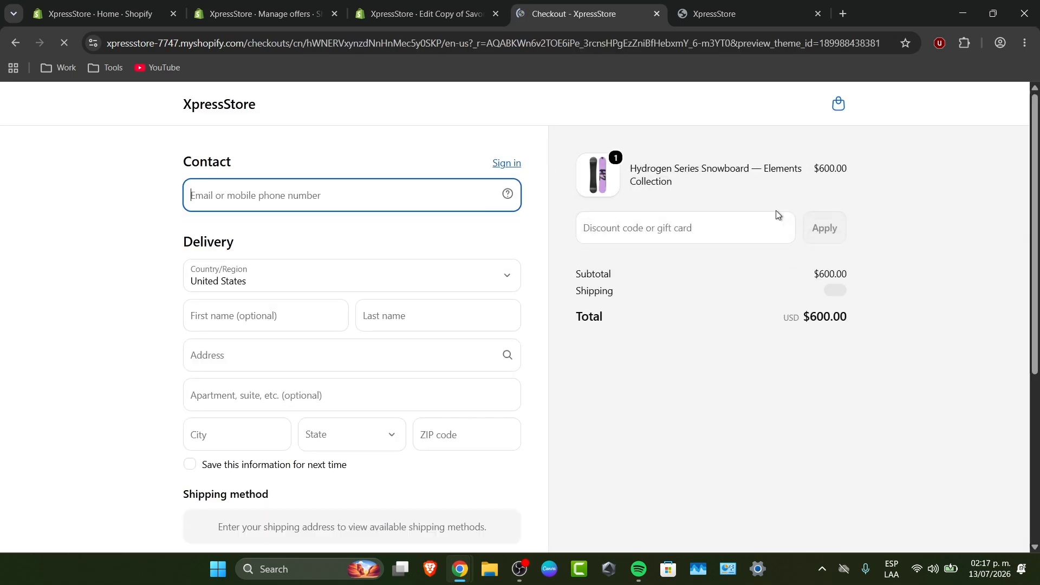
scroll(726, 265, down, 6)
scroll(587, 272, up, 3)
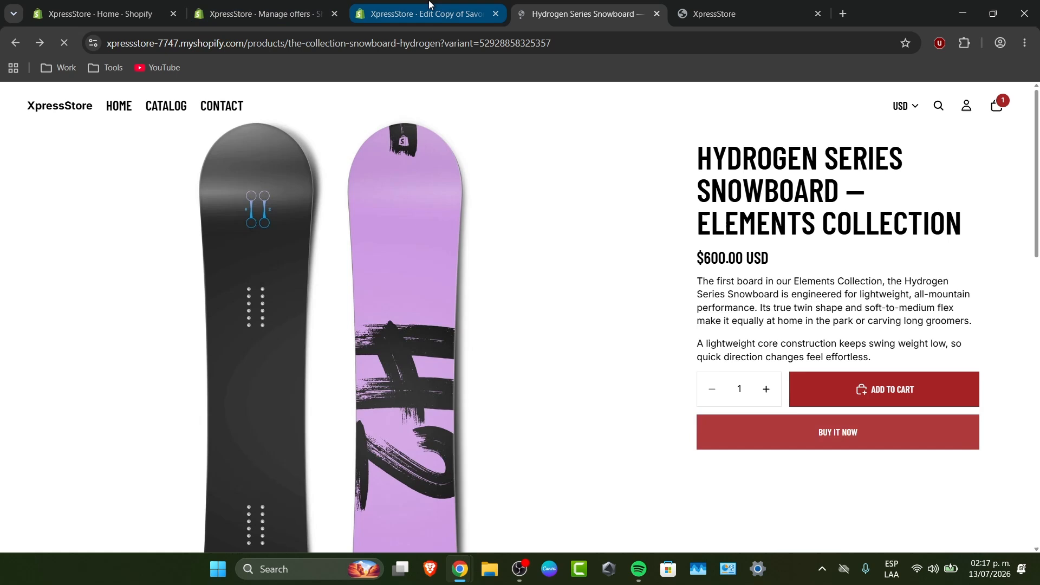
Return to the Qikify offers list and open the "Buy Any Items, Second 50% Off" offer for editing
click(423, 14)
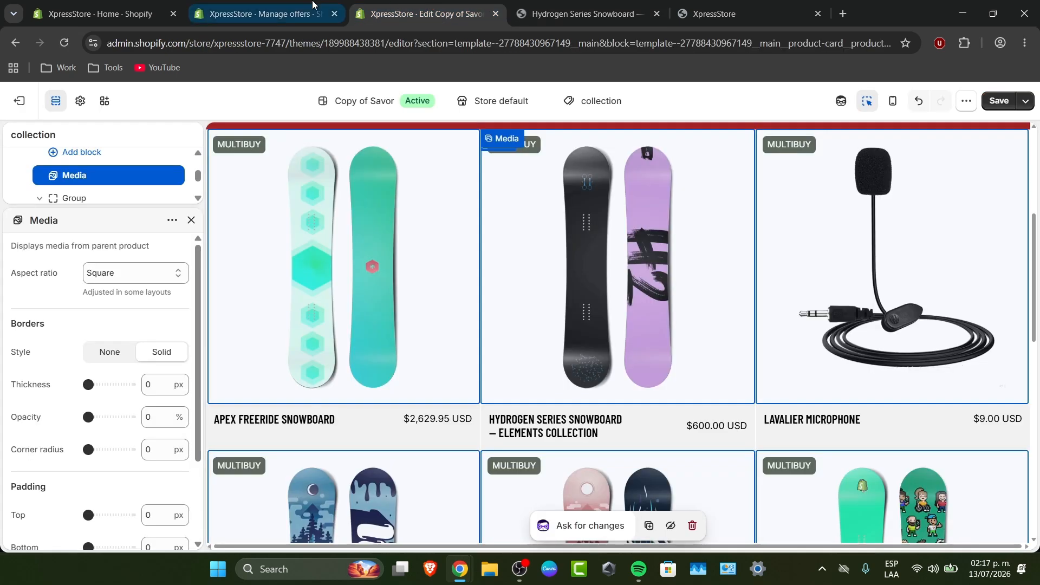
click(265, 13)
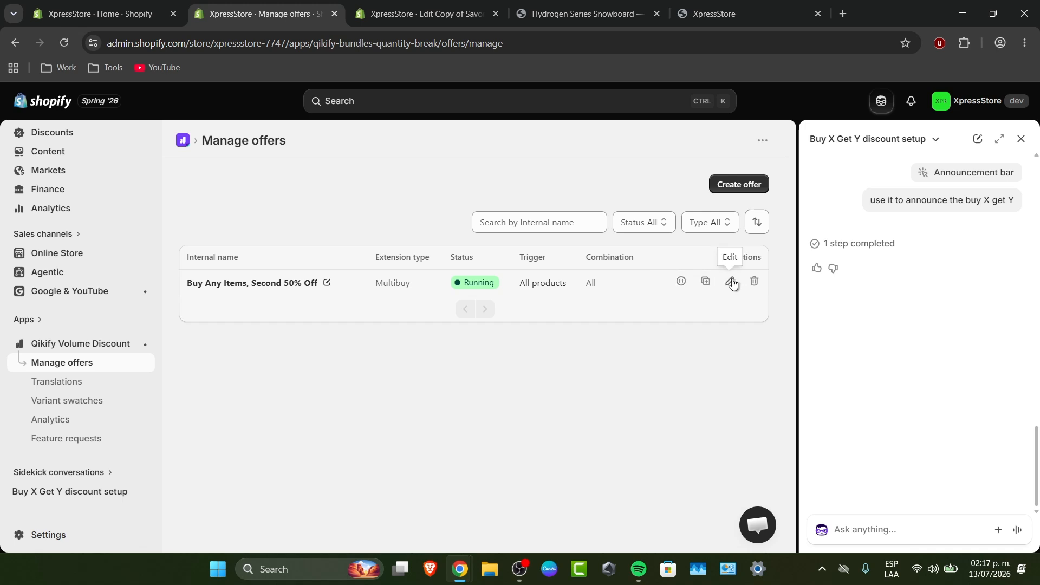
click(515, 292)
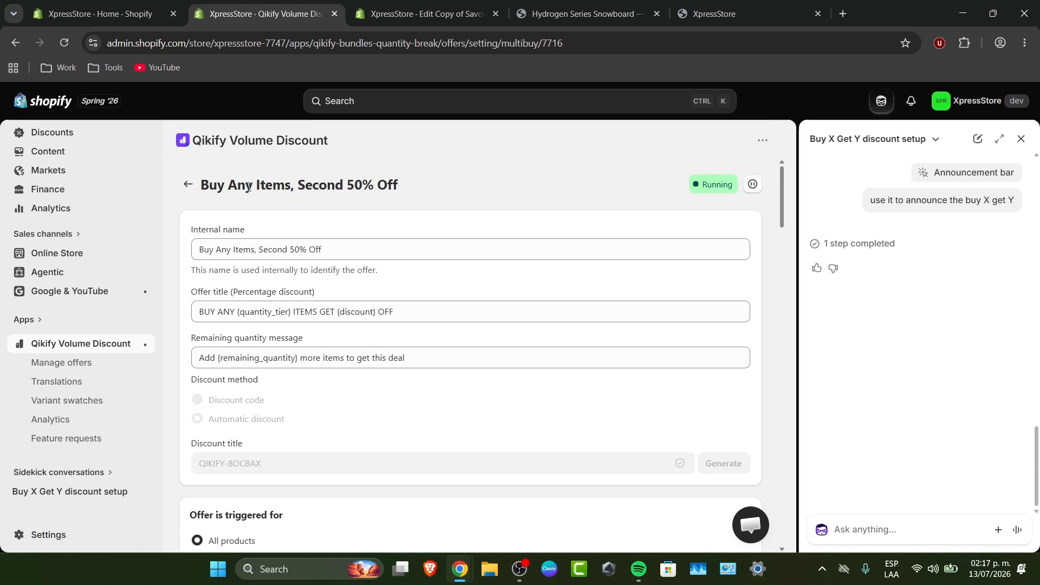
Examine the offer's trigger, tier, product recommendation and appearance settings, along with its preview section with sample products
scroll(369, 311, down, 9)
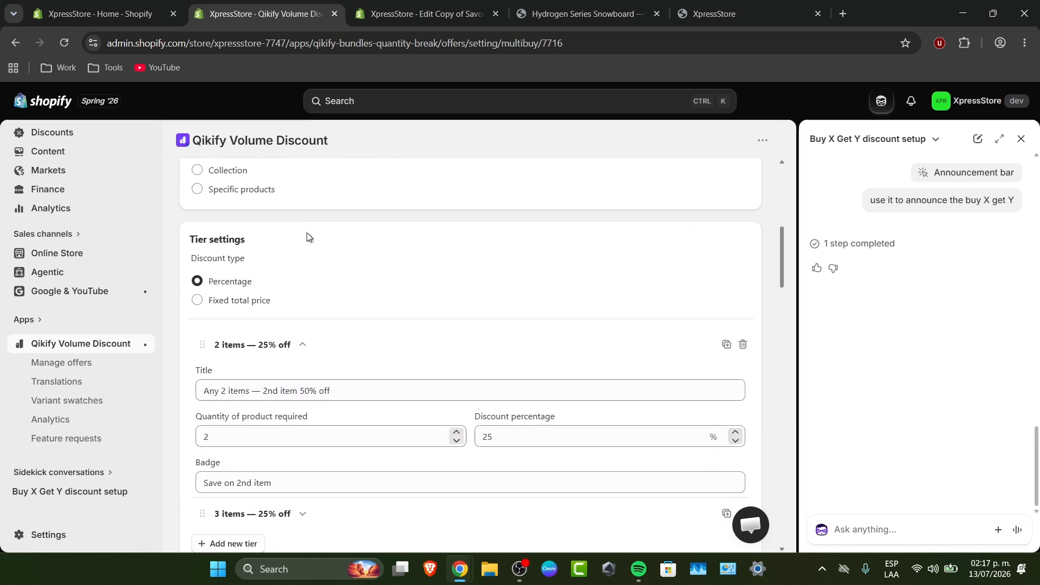
scroll(309, 234, up, 2)
scroll(312, 239, down, 17)
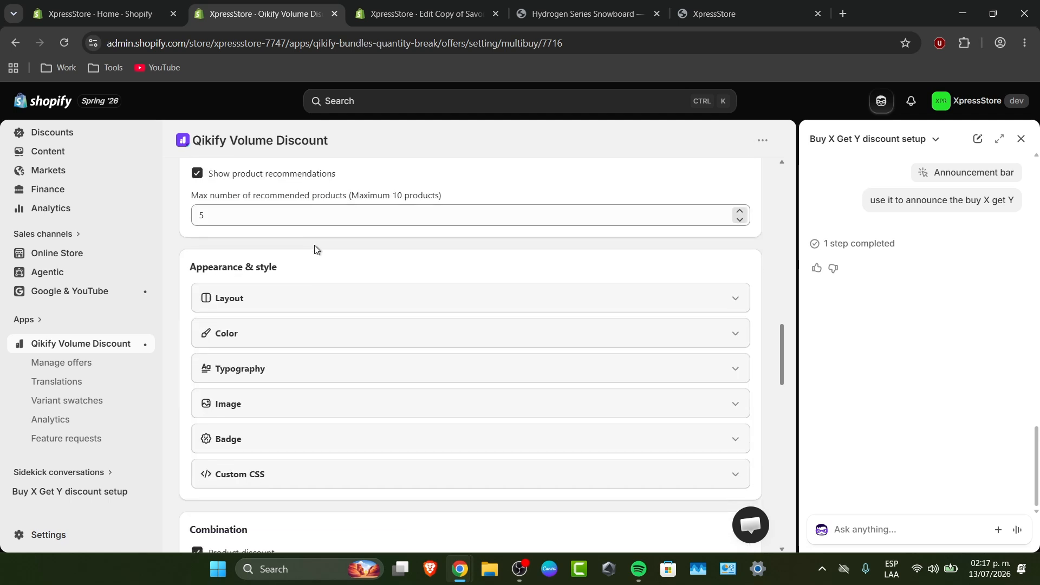
scroll(315, 245, down, 5)
scroll(542, 300, up, 1)
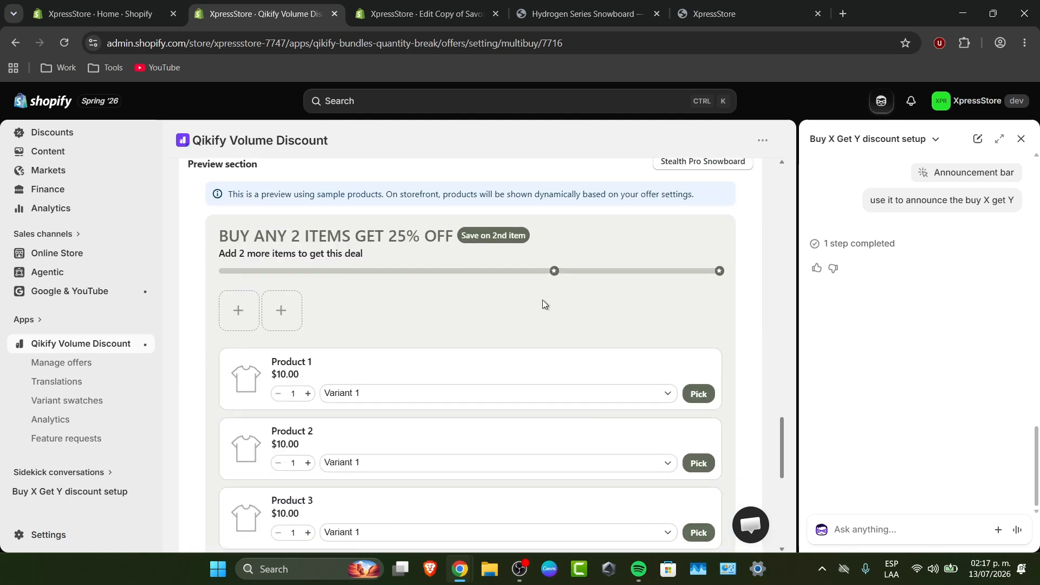
scroll(514, 338, down, 4)
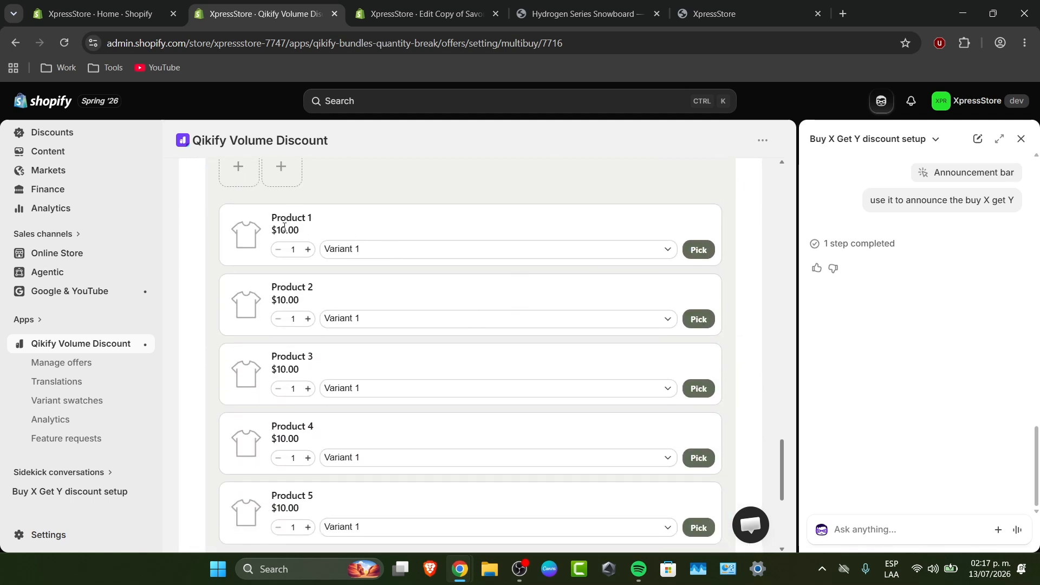
scroll(509, 262, down, 5)
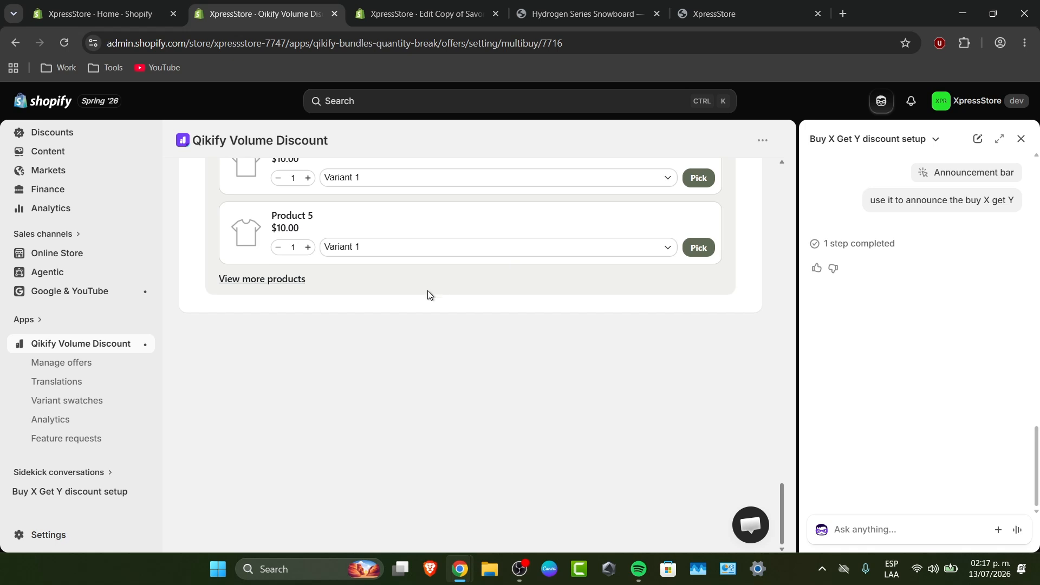
click(249, 243)
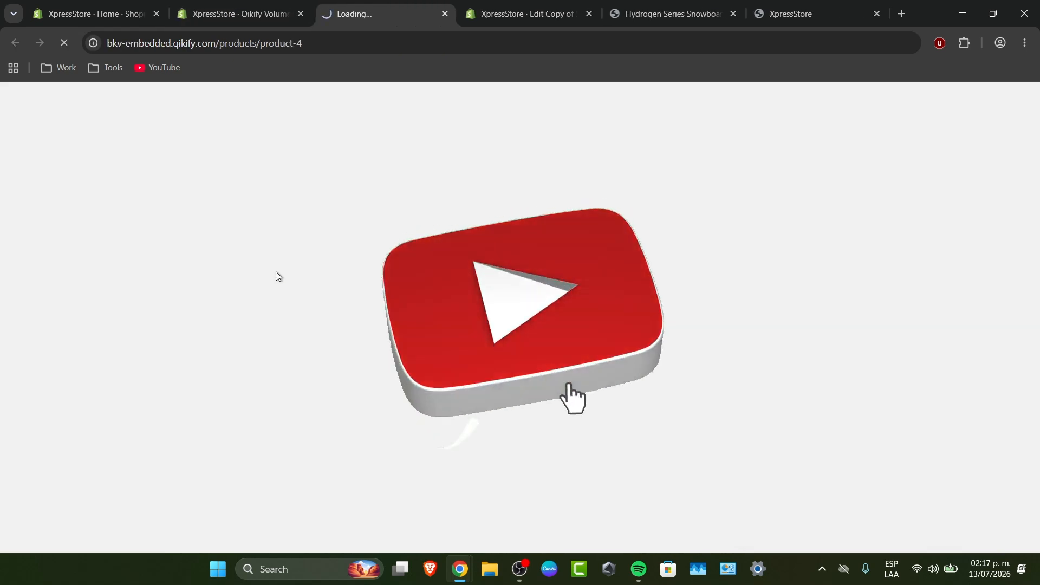
click(445, 13)
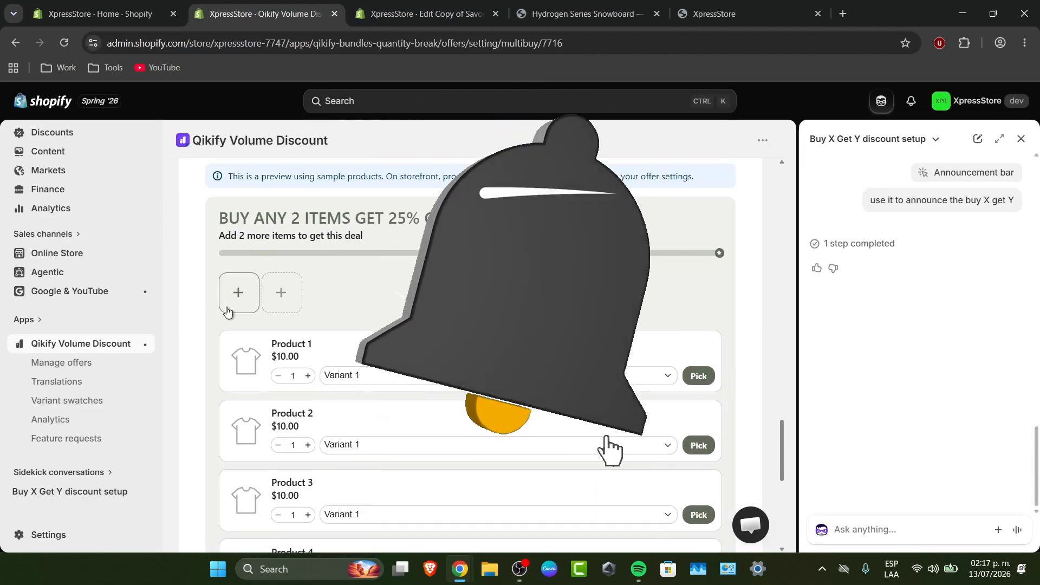
scroll(345, 401, down, 5)
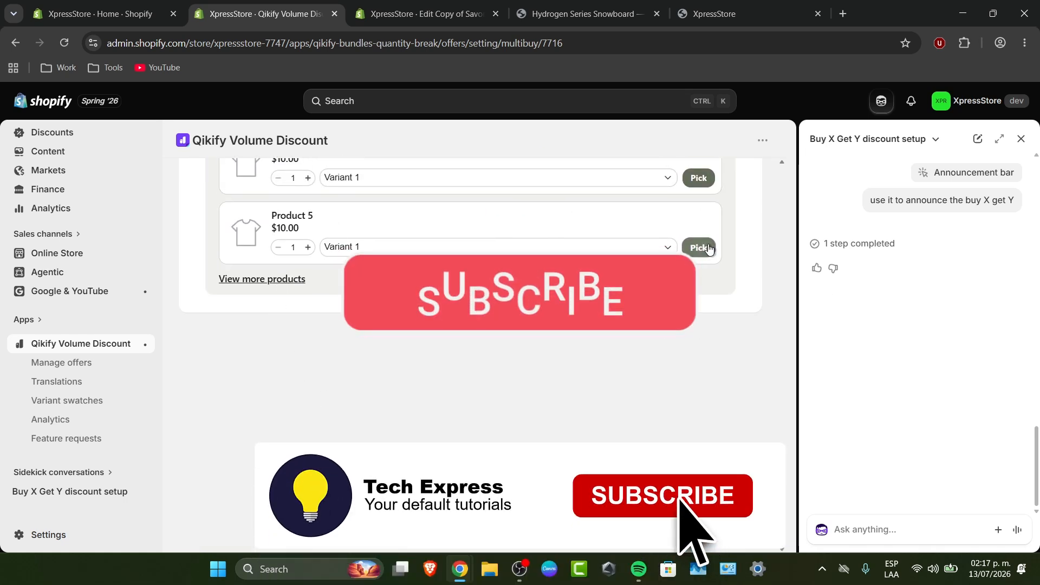
scroll(784, 467, up, 10)
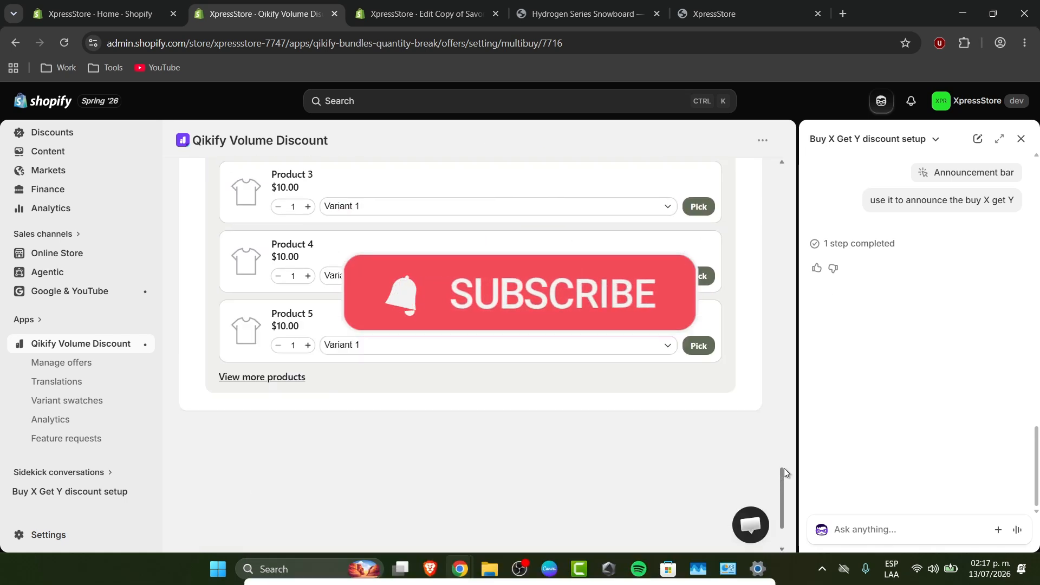
scroll(784, 467, up, 3)
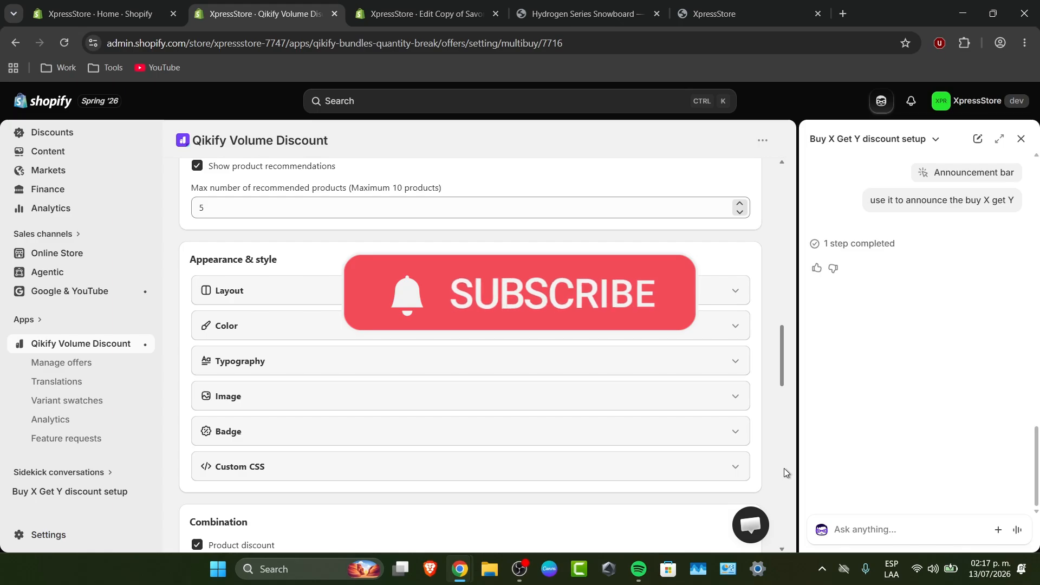